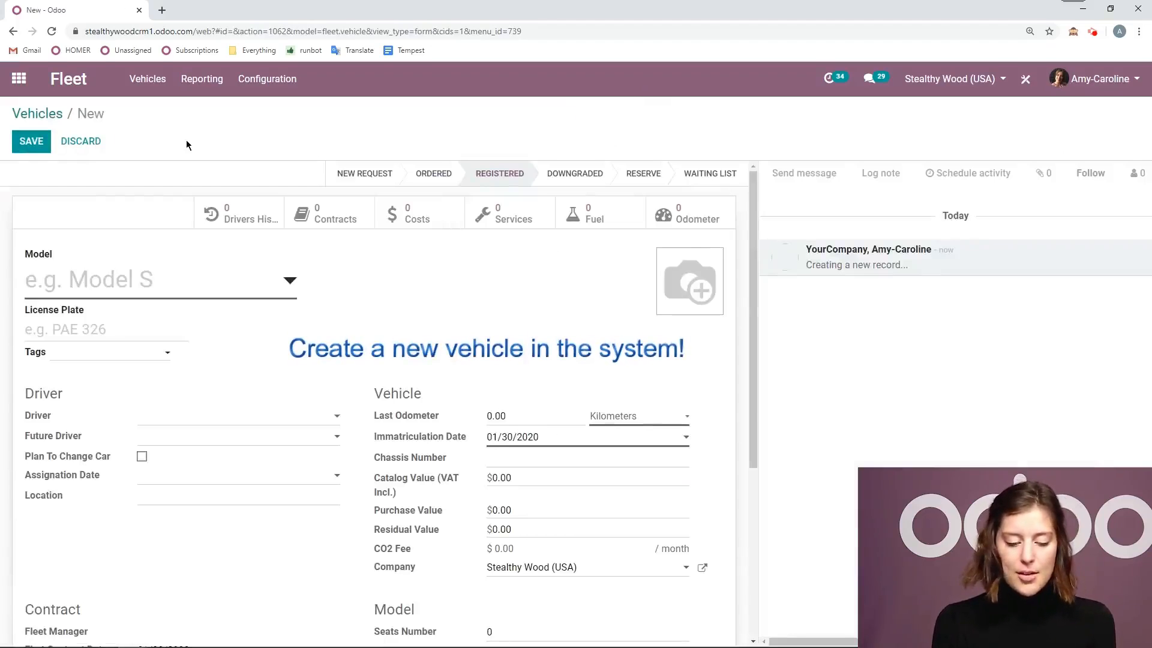
# Step: Set the new vehicle's model to Opel/Corsa and its license plate to ABC123
pyautogui.write('corse')
pyautogui.press('BackSpace')
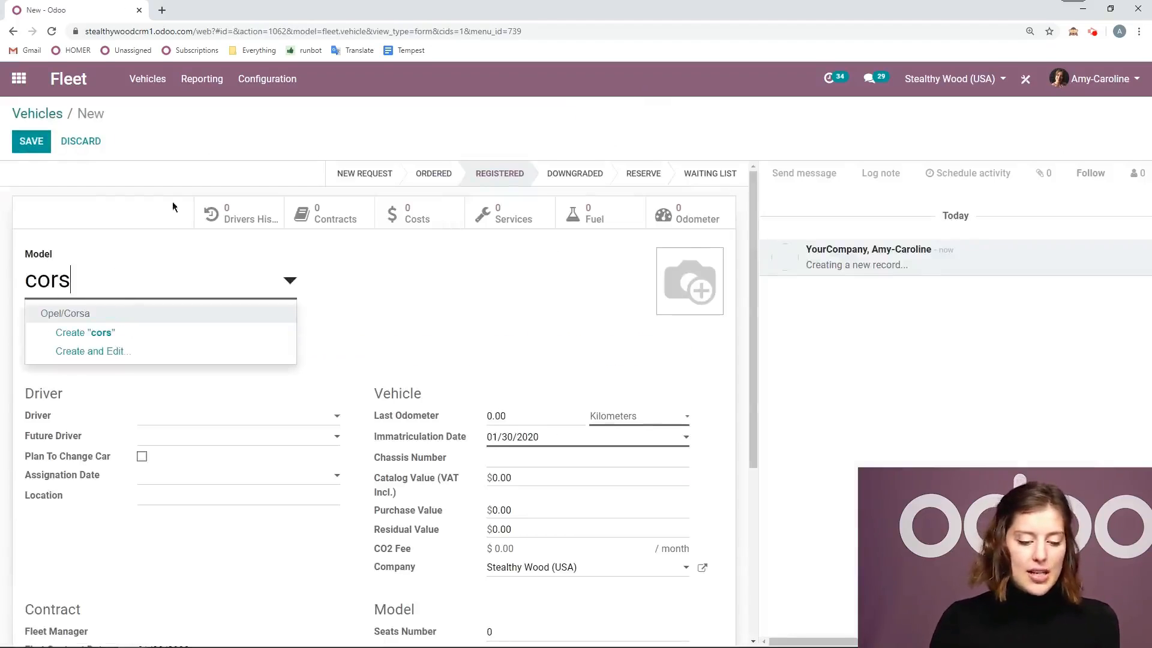
pyautogui.click(125, 313)
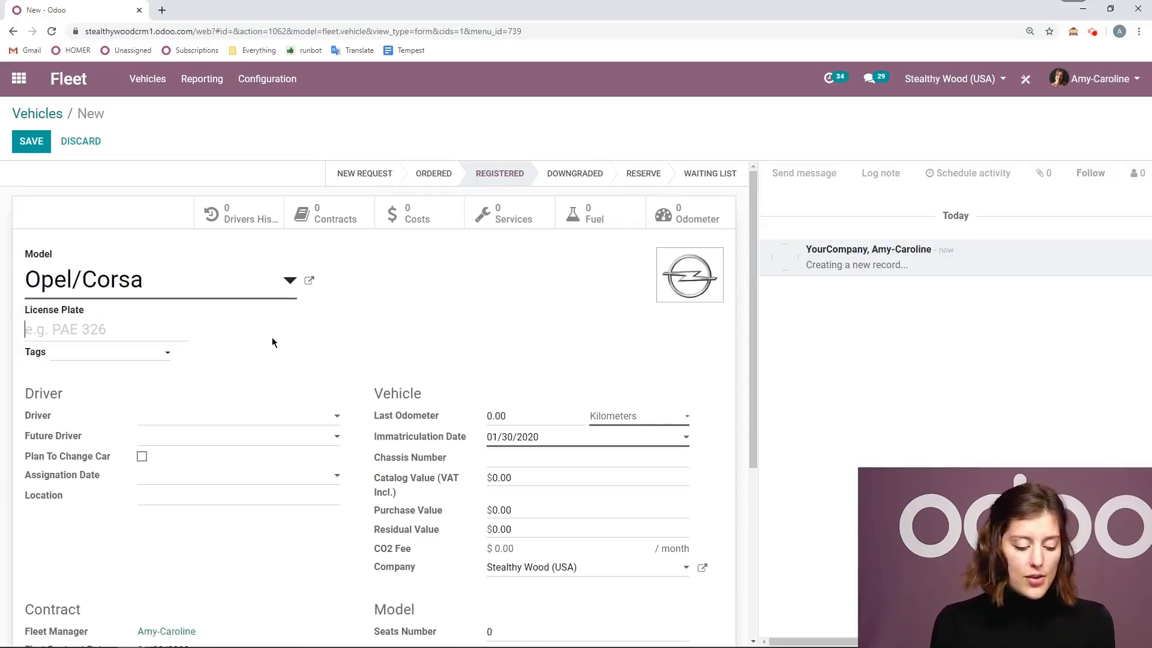
pyautogui.write('ABC123')
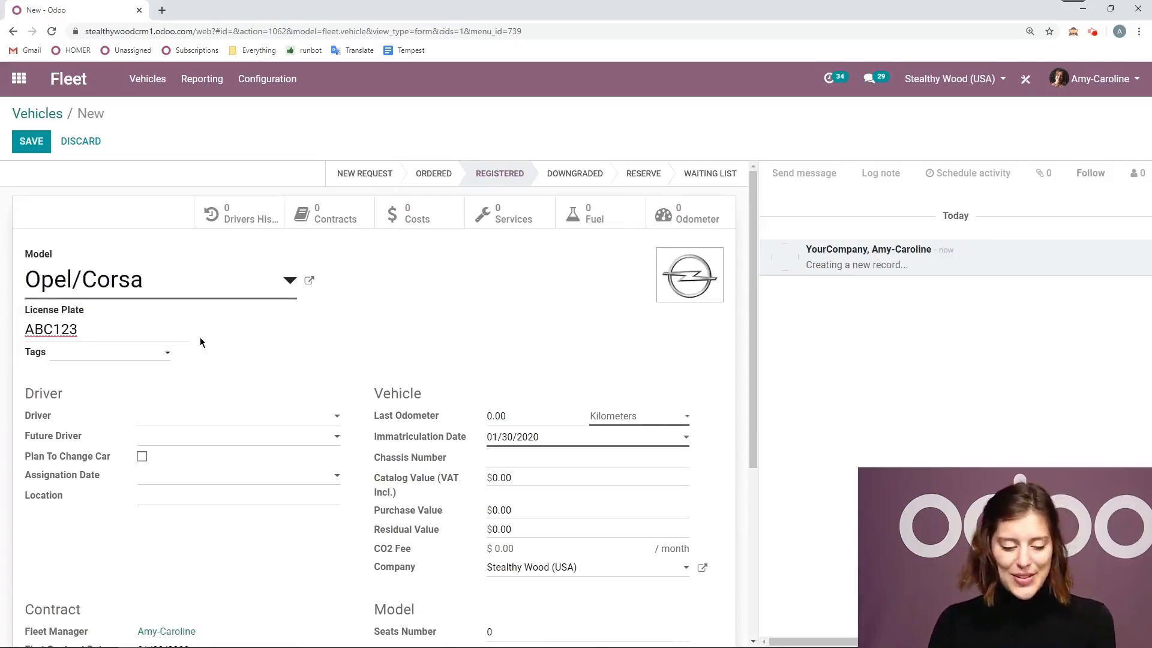
# Step: Tag the vehicle with Employee Car and Junior
pyautogui.scroll(-1, 186, 362)
pyautogui.click(73, 294)
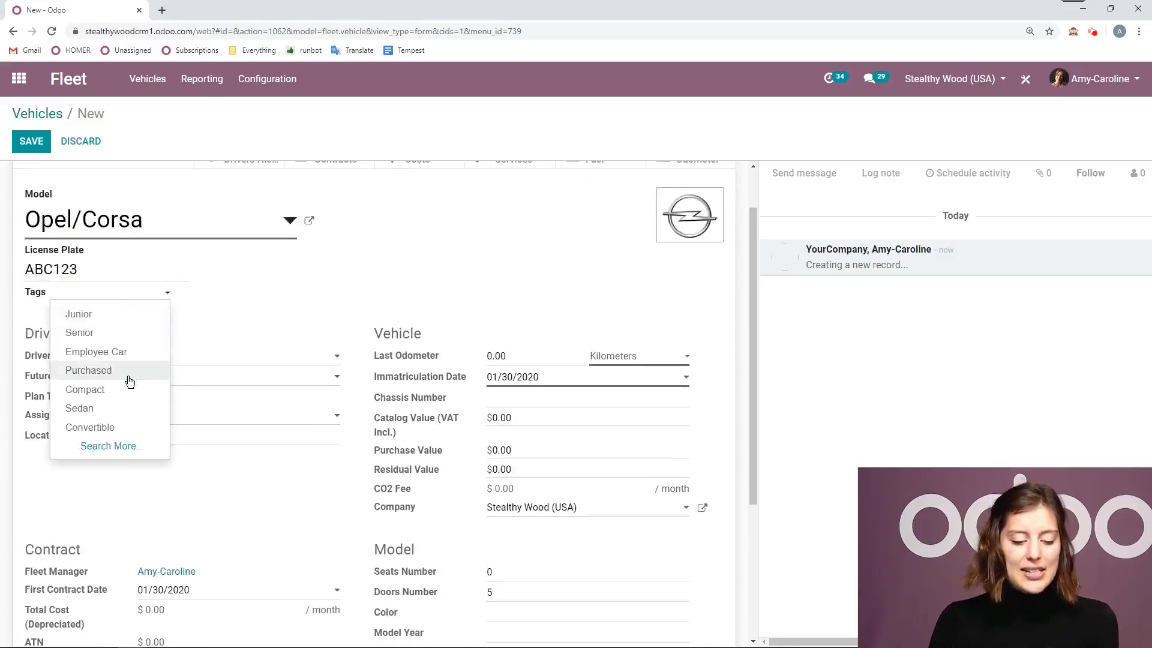
pyautogui.click(129, 353)
pyautogui.click(133, 292)
pyautogui.click(169, 314)
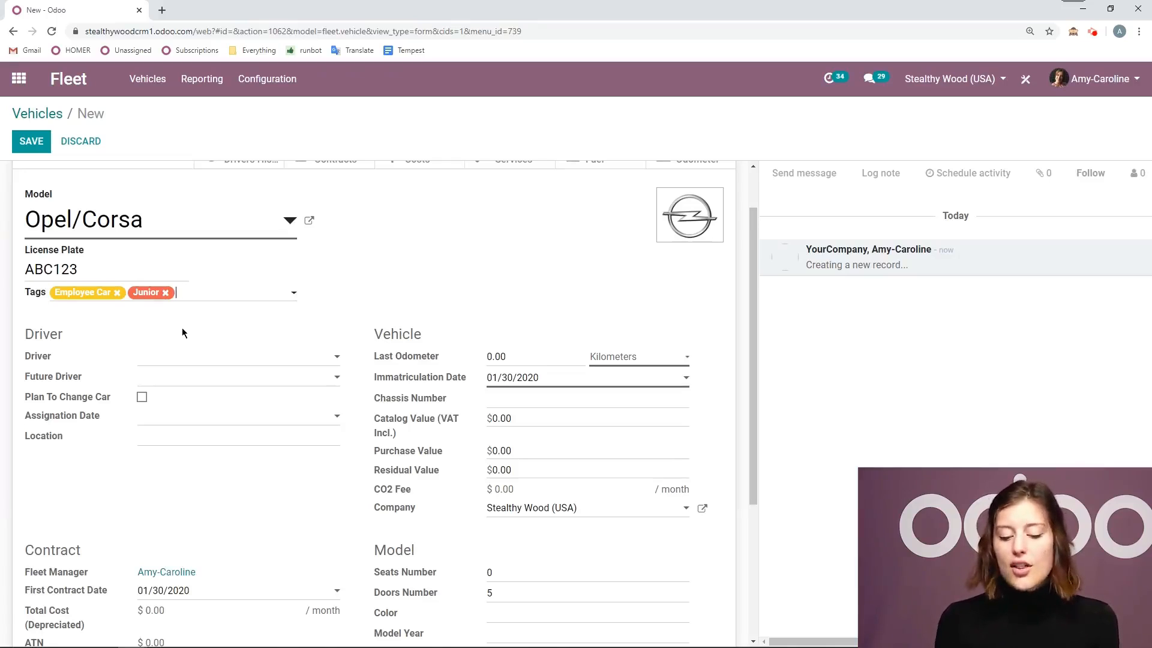
pyautogui.write('grey')
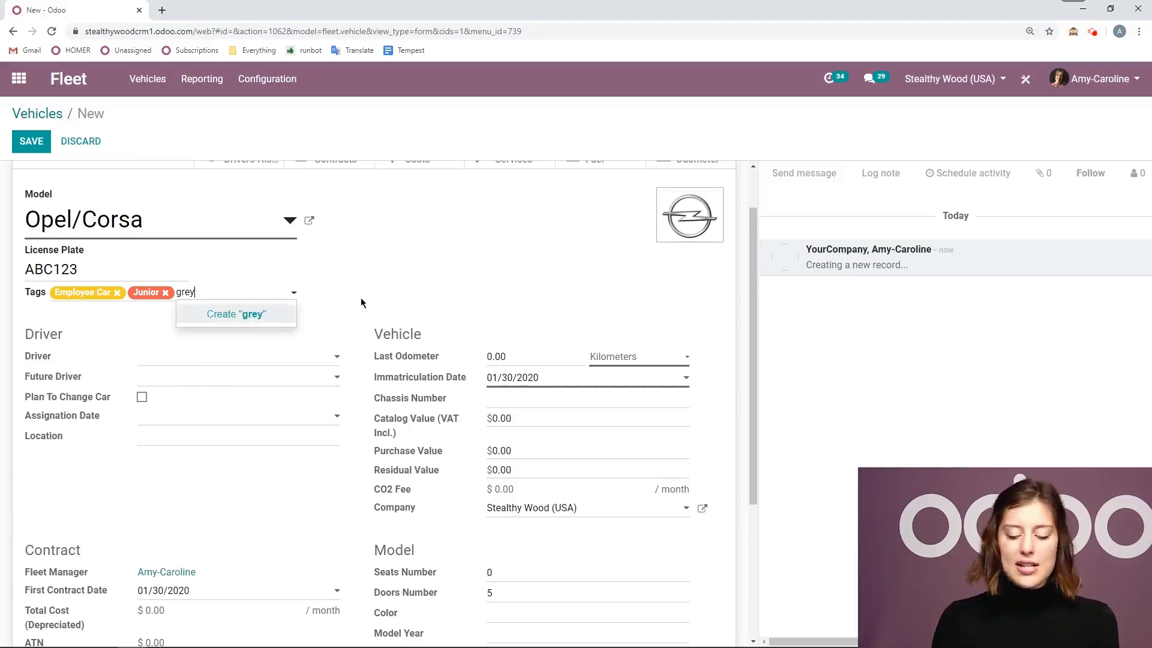
pyautogui.press('BackSpace')
pyautogui.press('BackSpace')
pyautogui.press('BackSpace')
pyautogui.press('BackSpace')
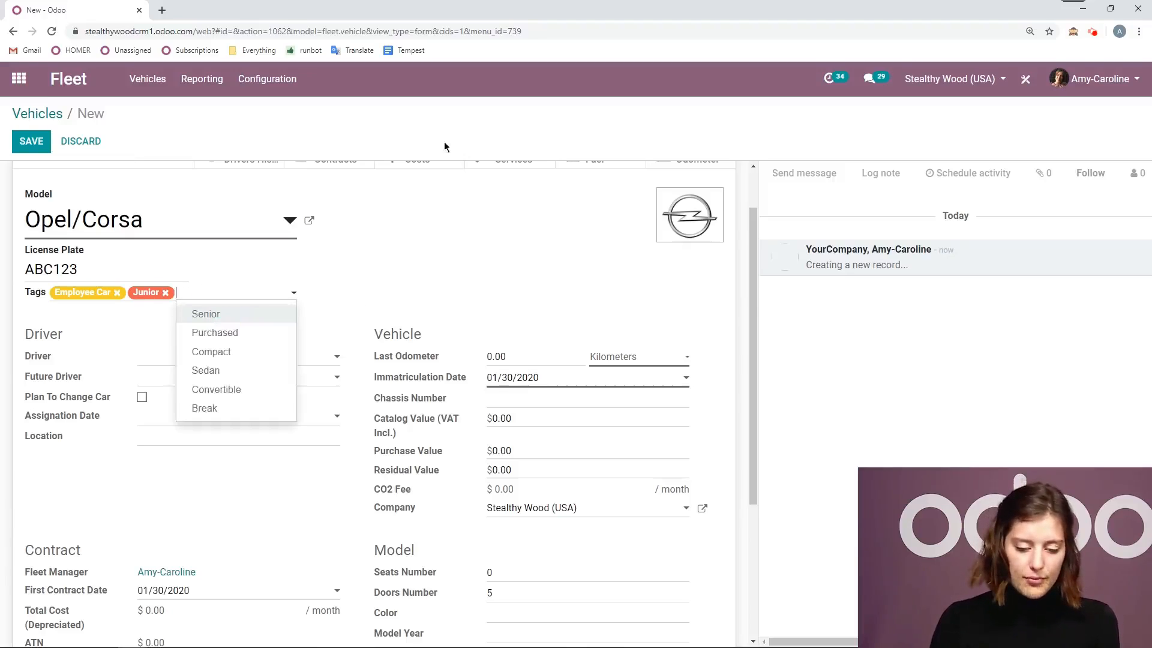
pyautogui.click(373, 278)
# Step: Assign one existing contact as the vehicle's driver and a different contact as its future driver
pyautogui.scroll(-1, 369, 280)
pyautogui.scroll(-1, 369, 283)
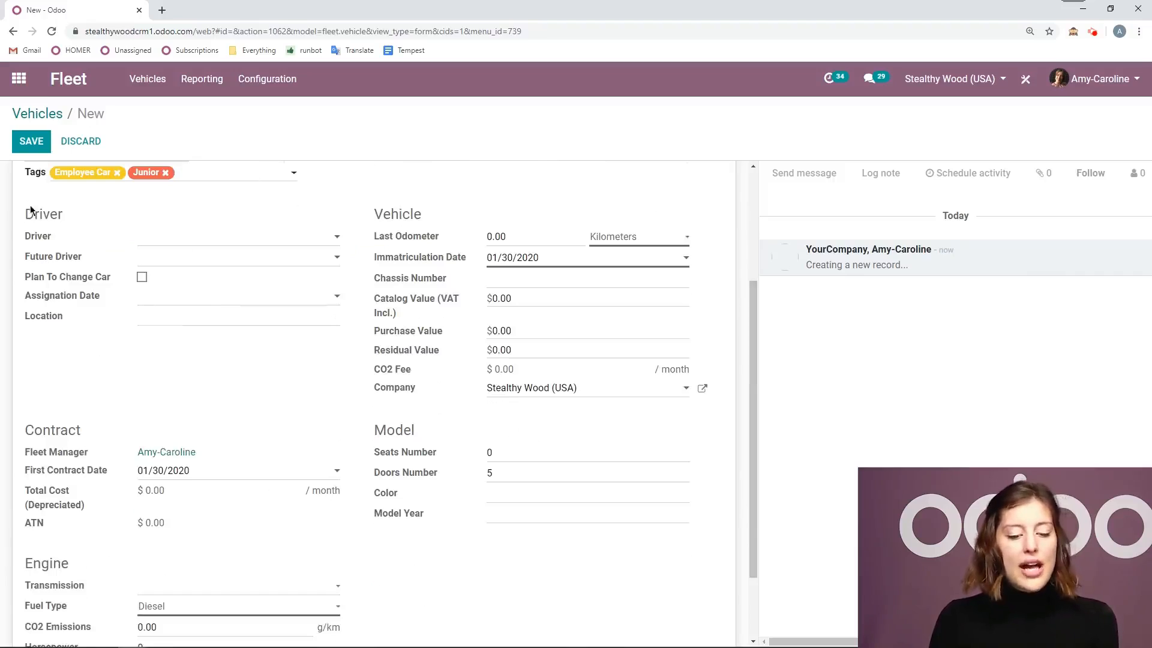
pyautogui.click(186, 245)
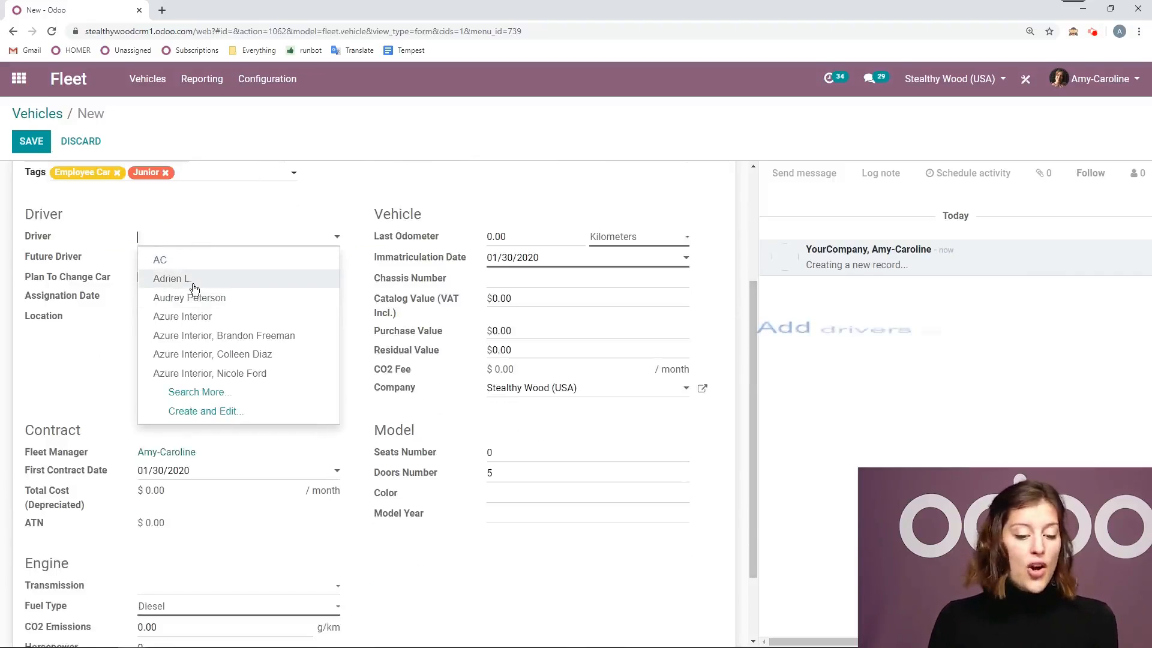
pyautogui.click(192, 280)
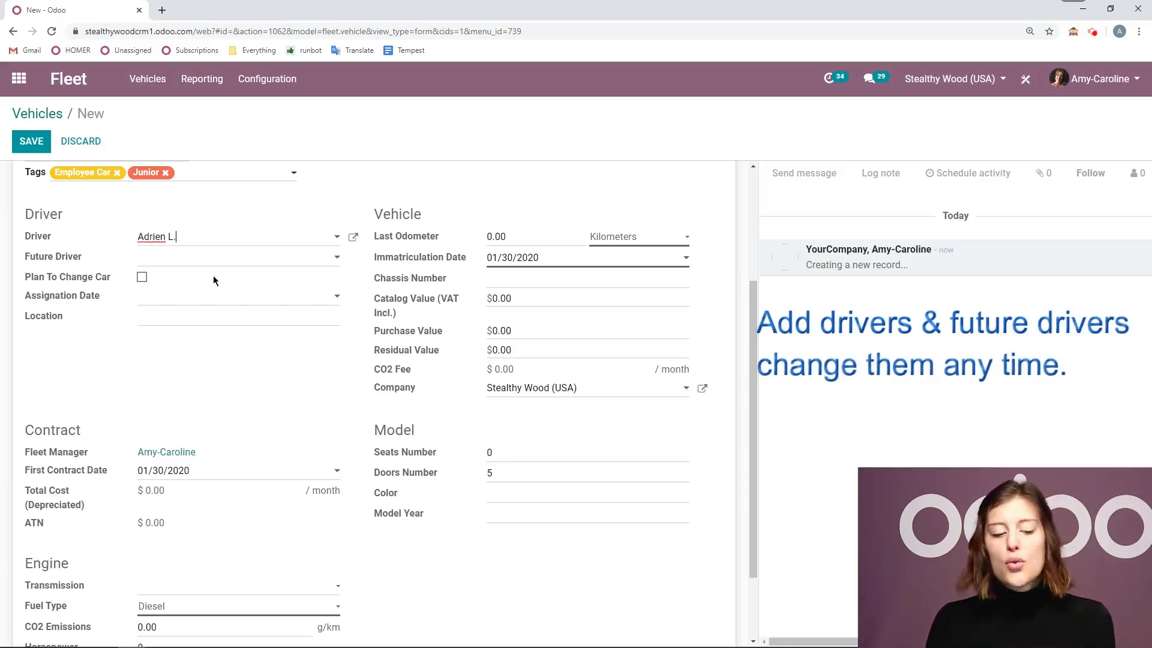
pyautogui.click(203, 262)
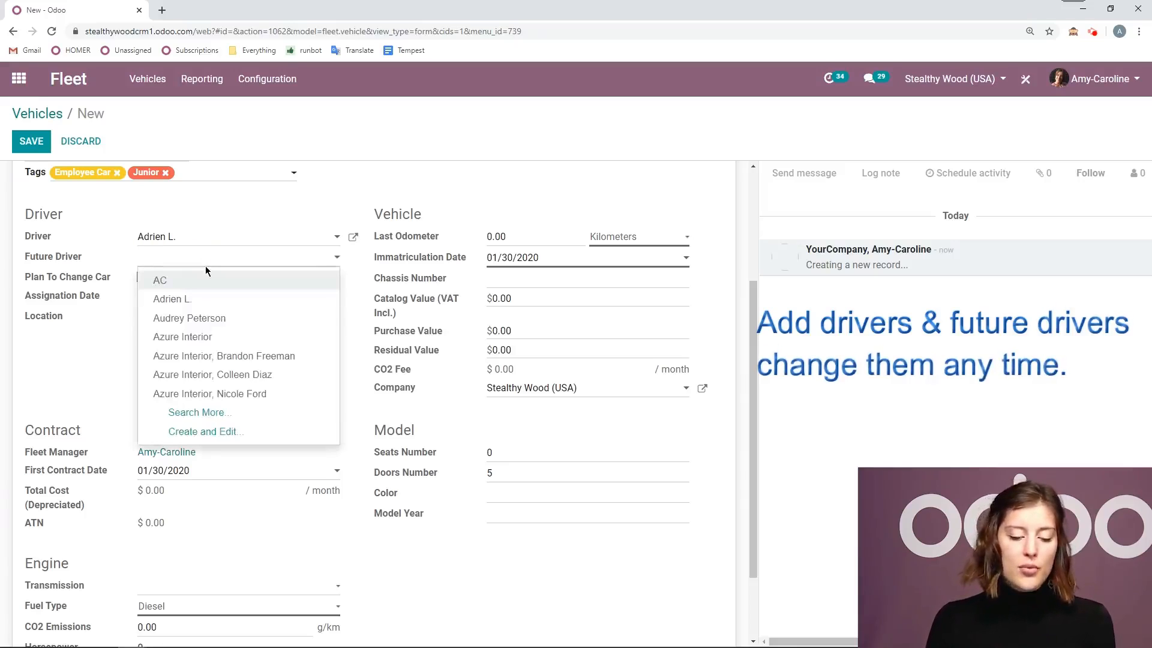
pyautogui.click(216, 318)
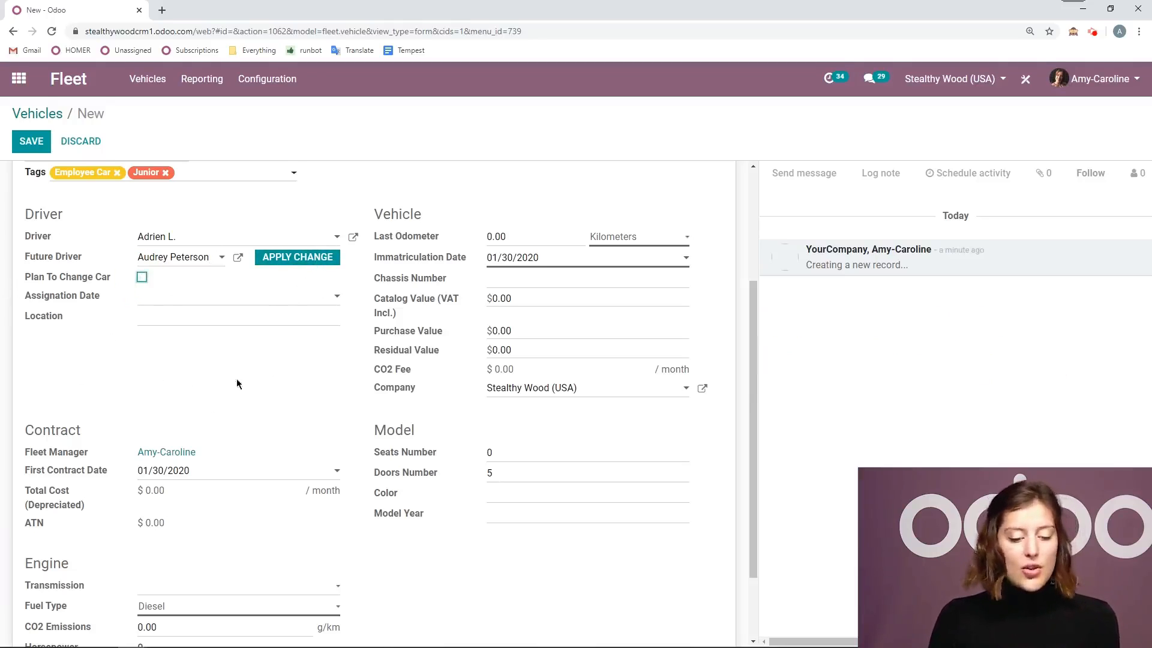
# Step: Set the vehicle's assignation date to 01/30/2020 and its location to USA
pyautogui.click(257, 298)
pyautogui.click(265, 447)
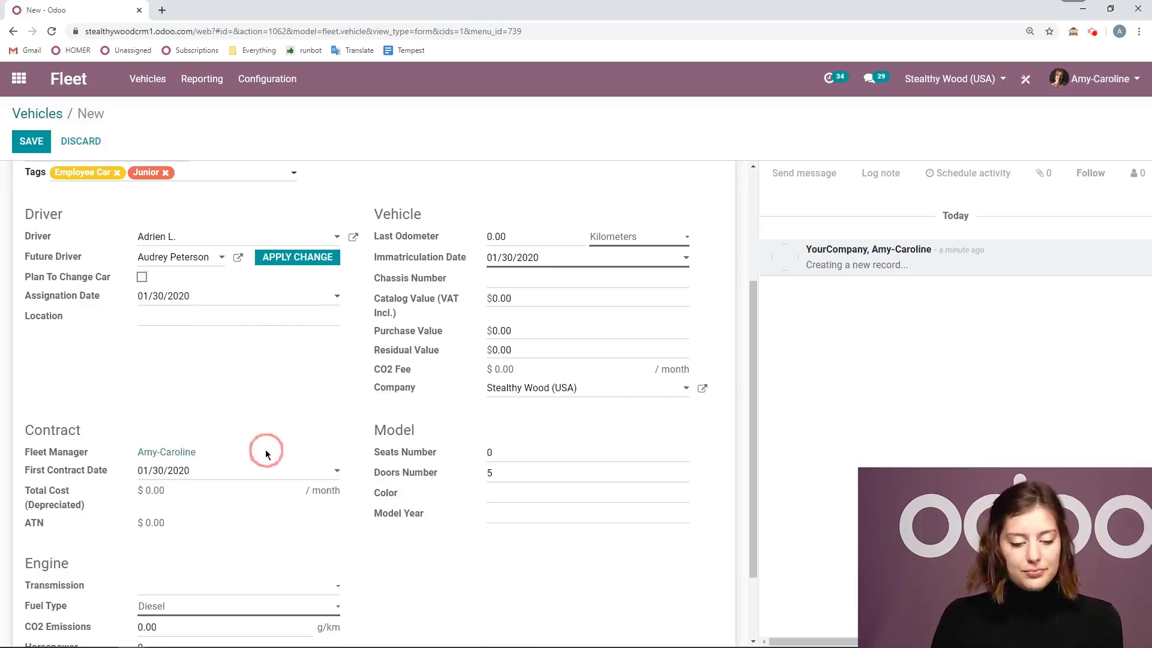
pyautogui.click(193, 318)
pyautogui.write('USA')
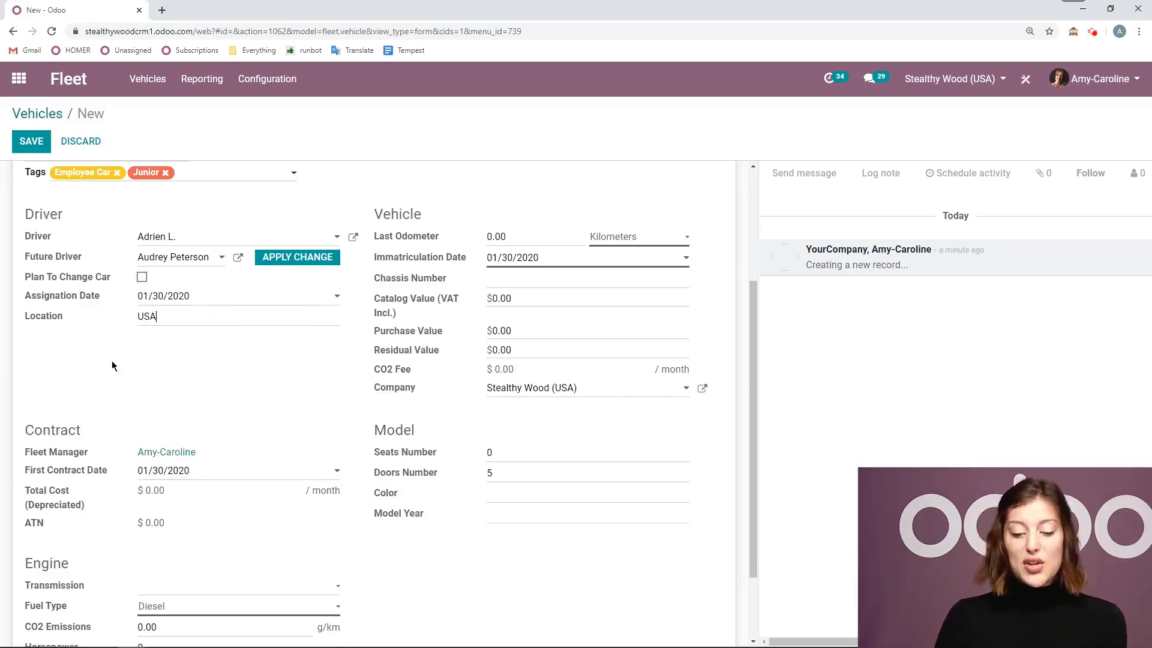
# Step: Set the vehicle's last odometer to 500 kilometers and its chassis number to ABCD1234
pyautogui.click(552, 234)
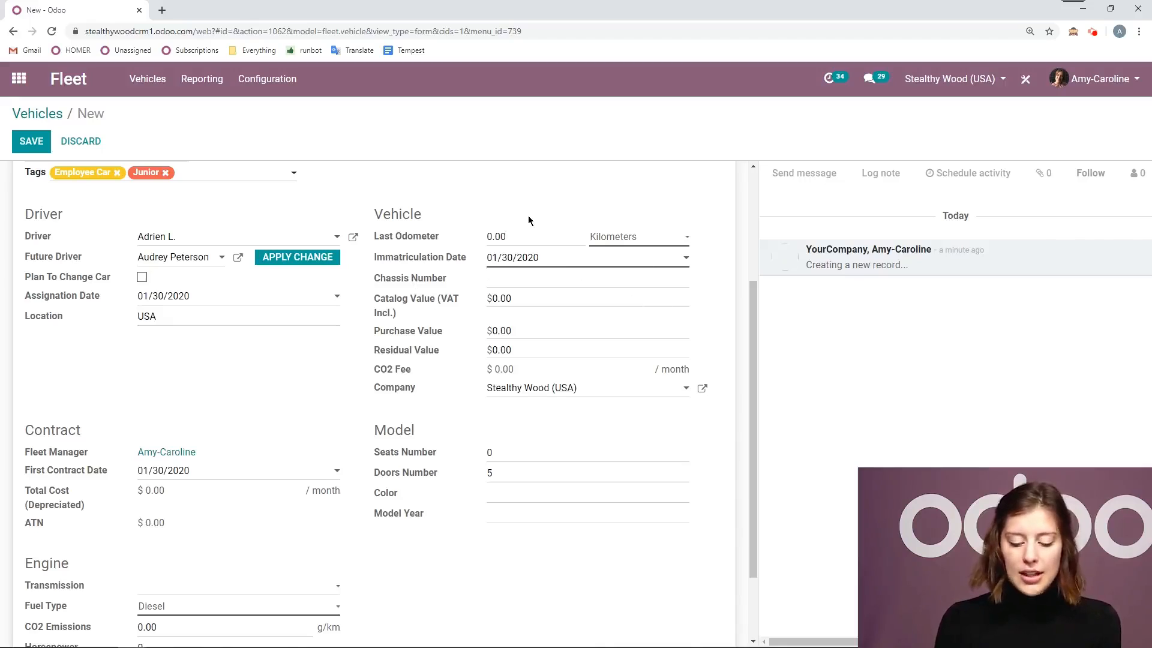
pyautogui.press('BackSpace')
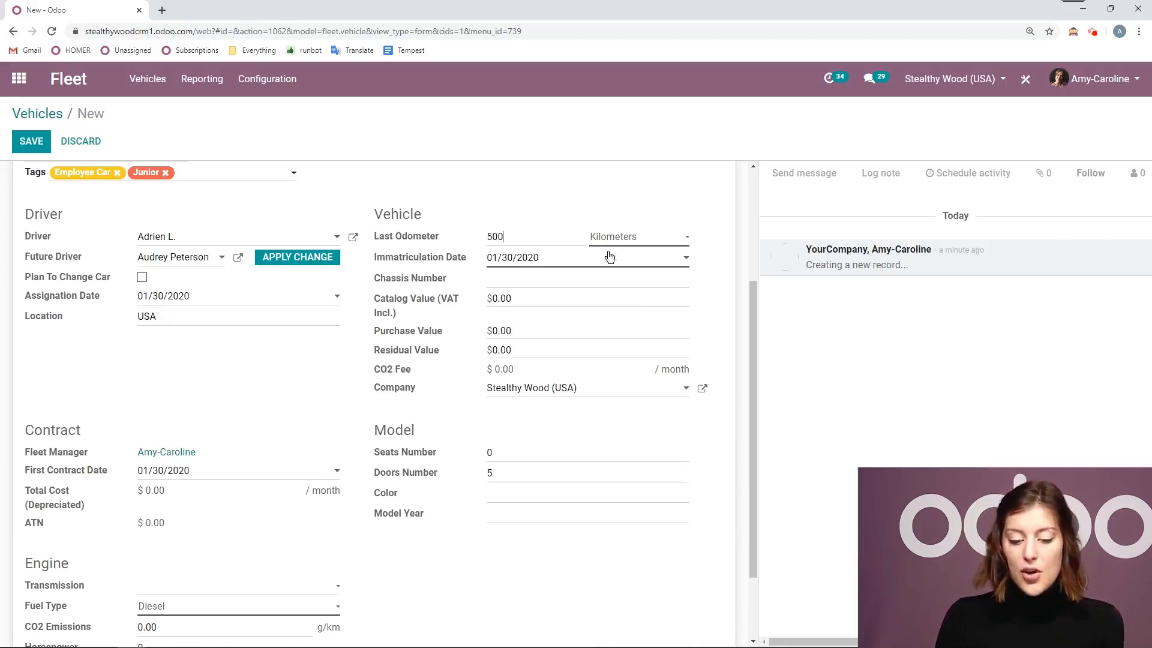
pyautogui.click(551, 283)
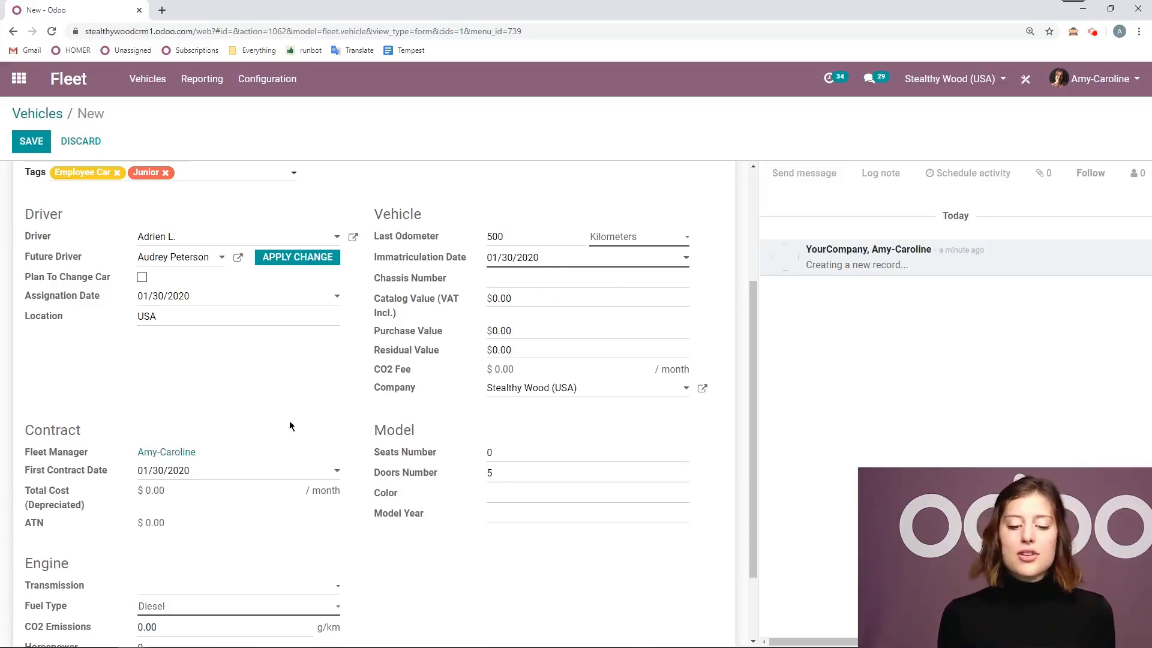
pyautogui.click(412, 283)
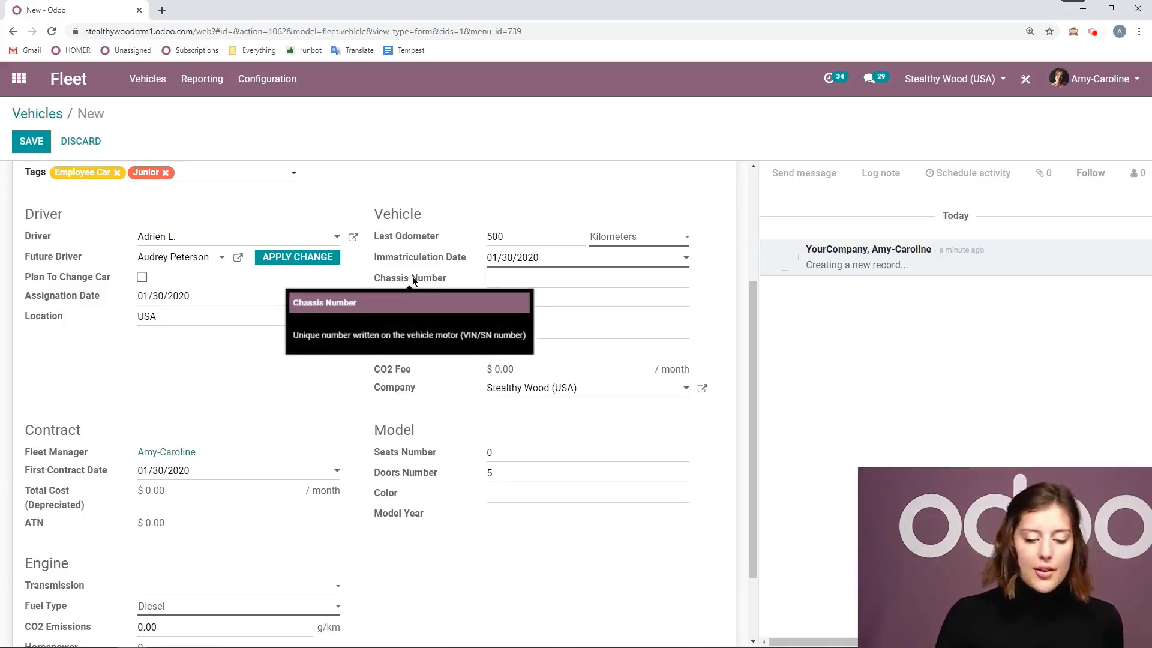
pyautogui.moveTo(33, 497)
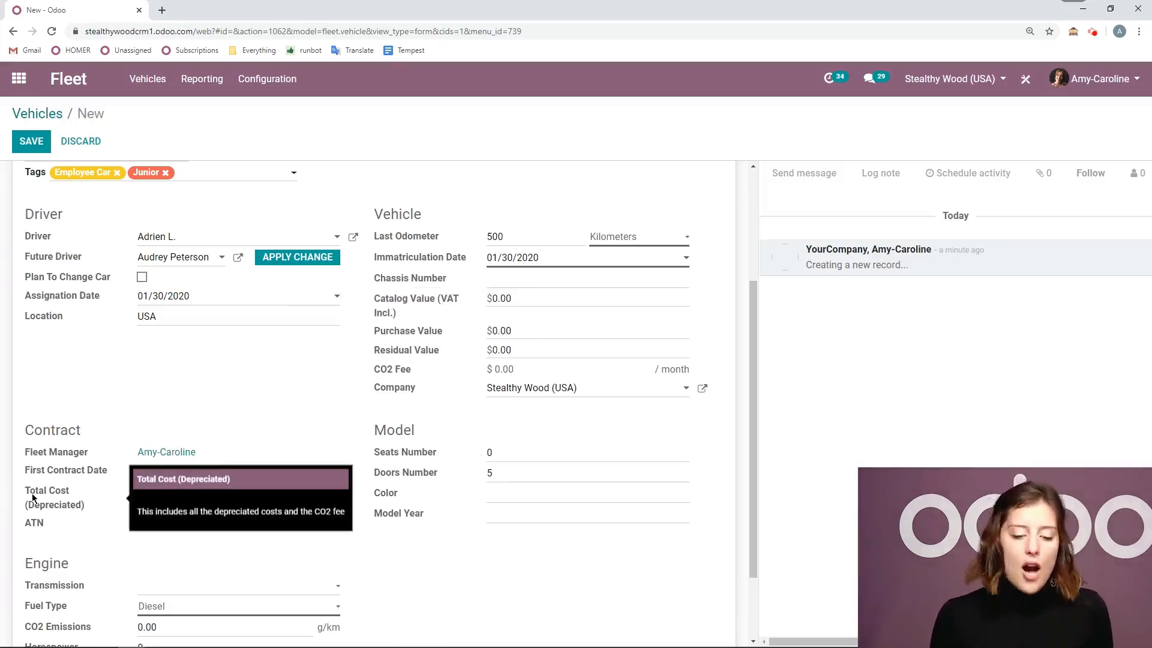
pyautogui.click(524, 272)
pyautogui.write('ABCD1234')
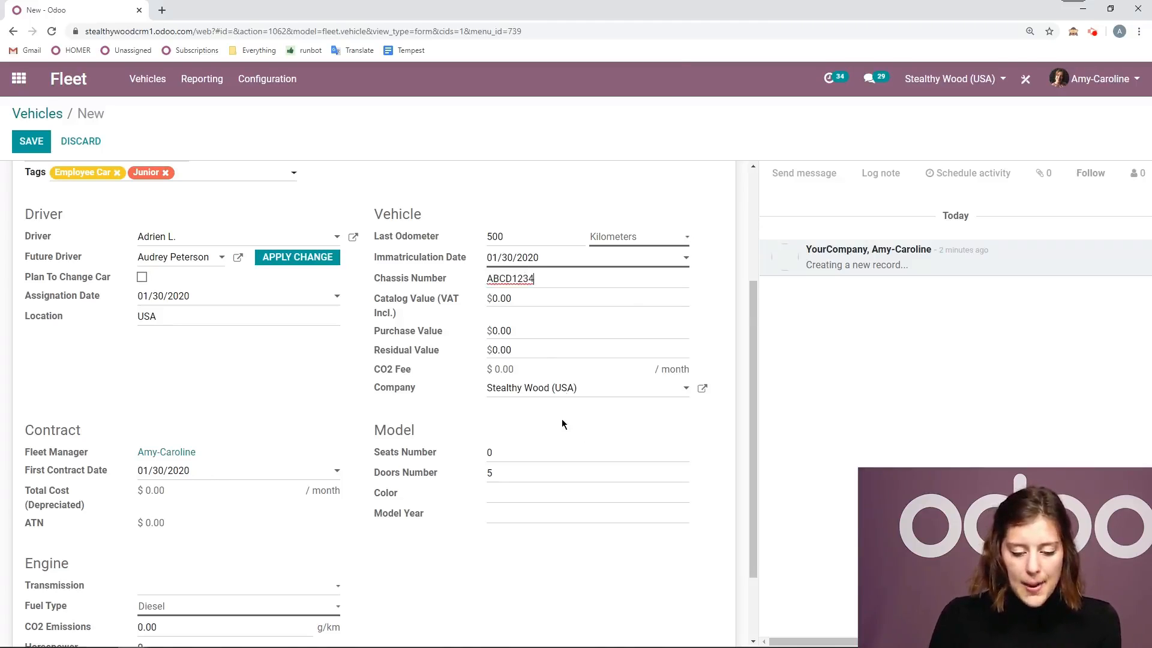
# Step: Complete the model details with 5 seats, color Grey and model year 2018
pyautogui.scroll(-1, 562, 418)
pyautogui.click(551, 396)
pyautogui.press('BackSpace')
pyautogui.write('5')
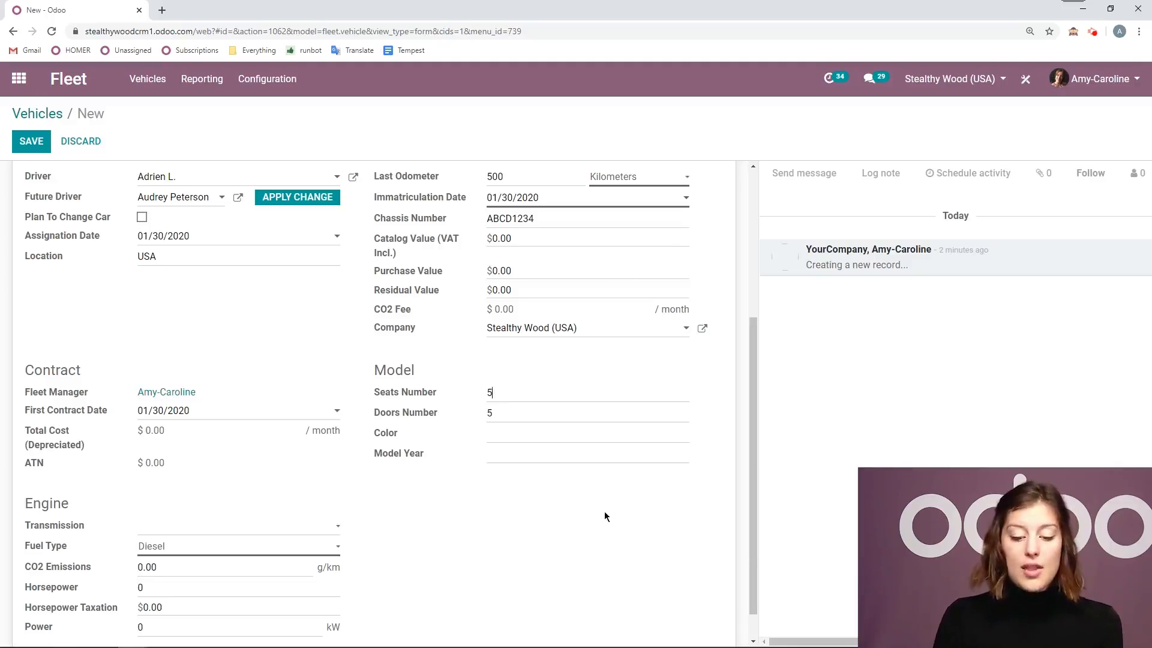
pyautogui.click(557, 433)
pyautogui.write('Grey')
pyautogui.press('Tab')
pyautogui.write('2018')
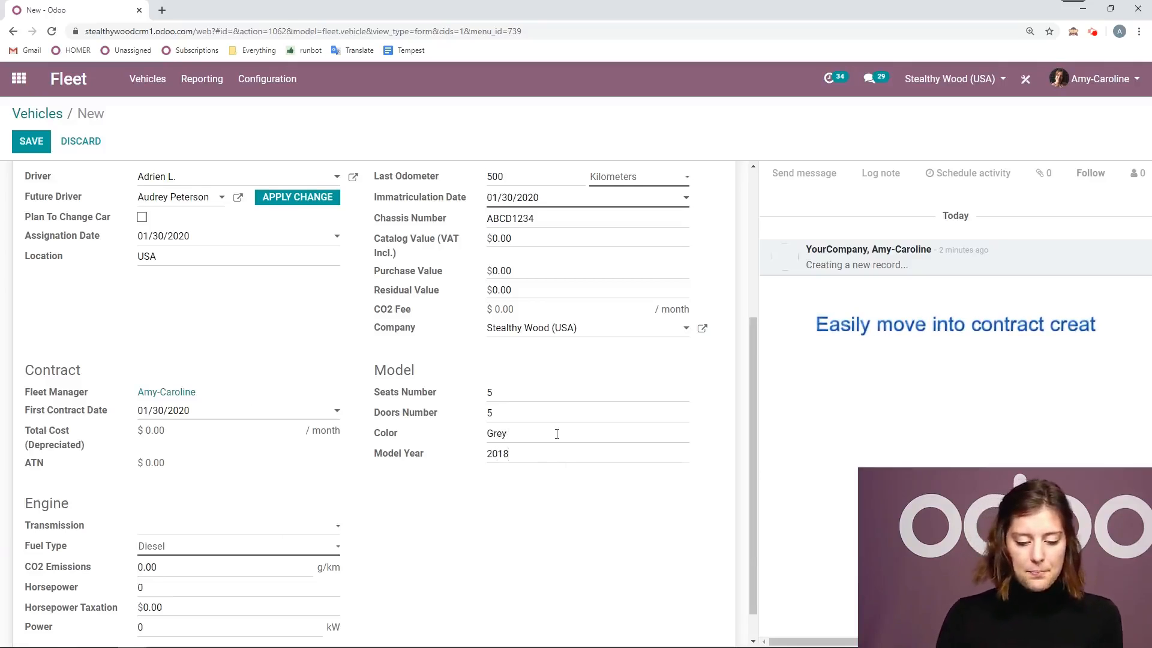
# Step: Save the new Opel/Corsa vehicle record
pyautogui.scroll(-1, 557, 438)
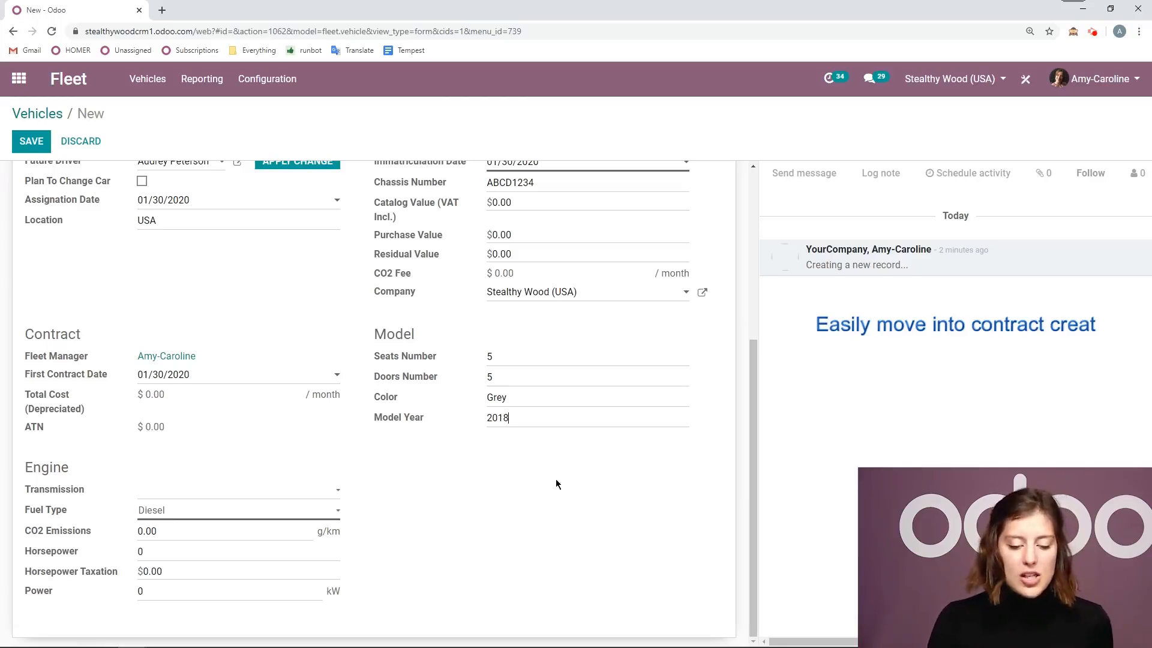
pyautogui.scroll(3, 556, 480)
pyautogui.scroll(4, 555, 478)
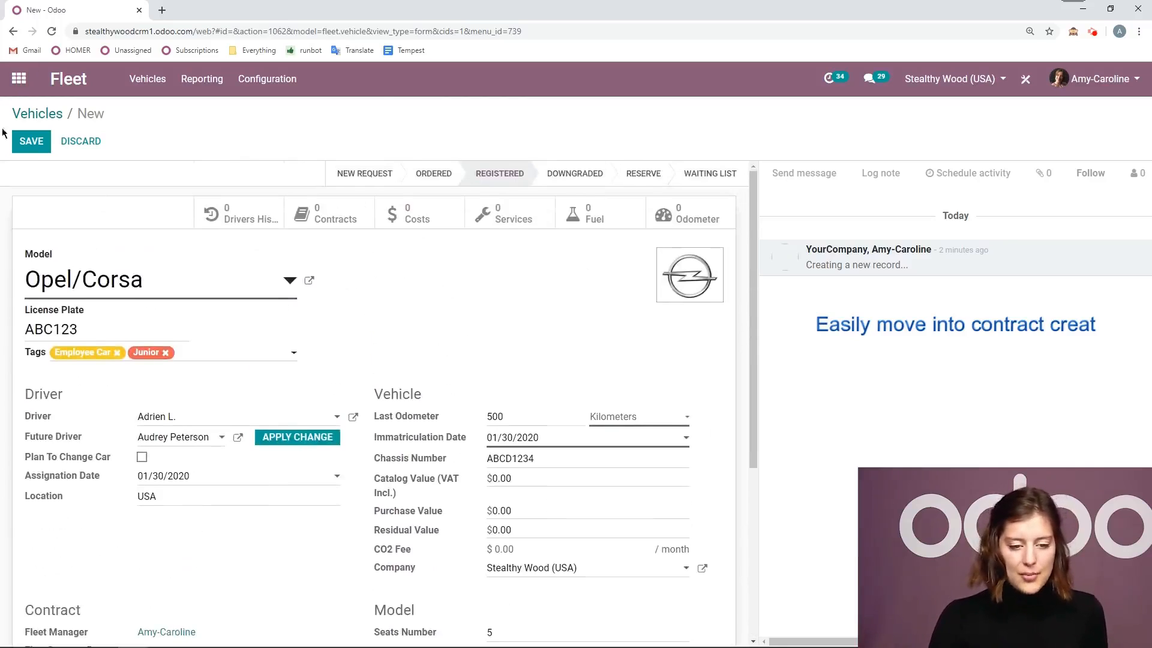
pyautogui.click(27, 141)
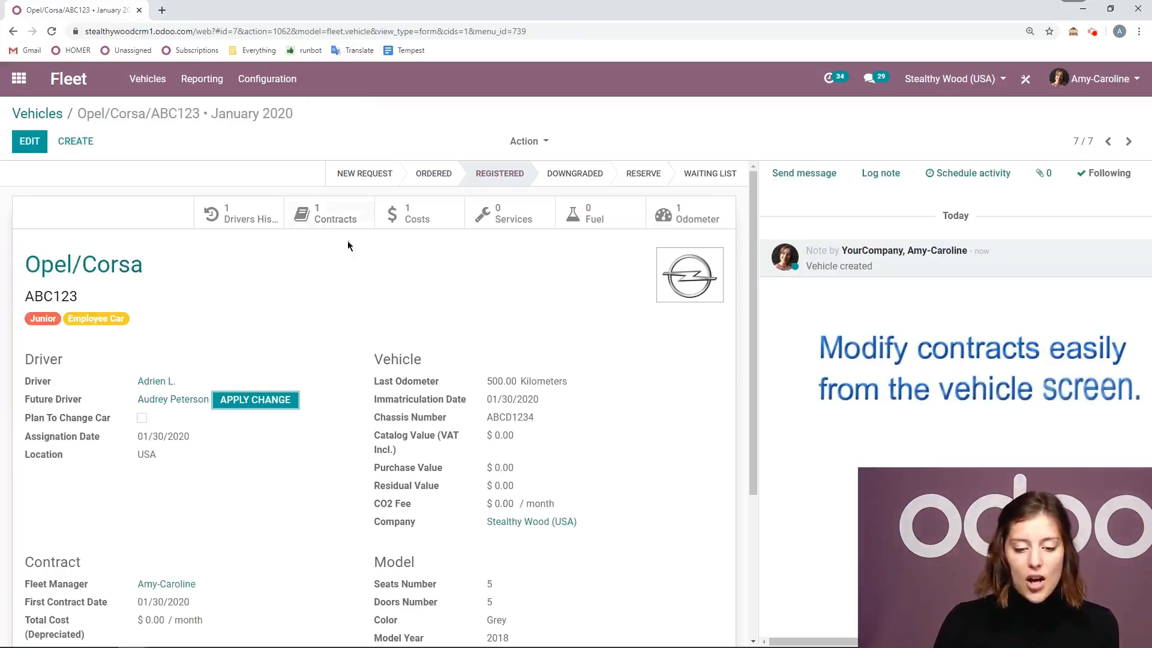
# Step: Open the Opel/Corsa's leasing contract from the vehicle record and make it editable
pyautogui.click(347, 218)
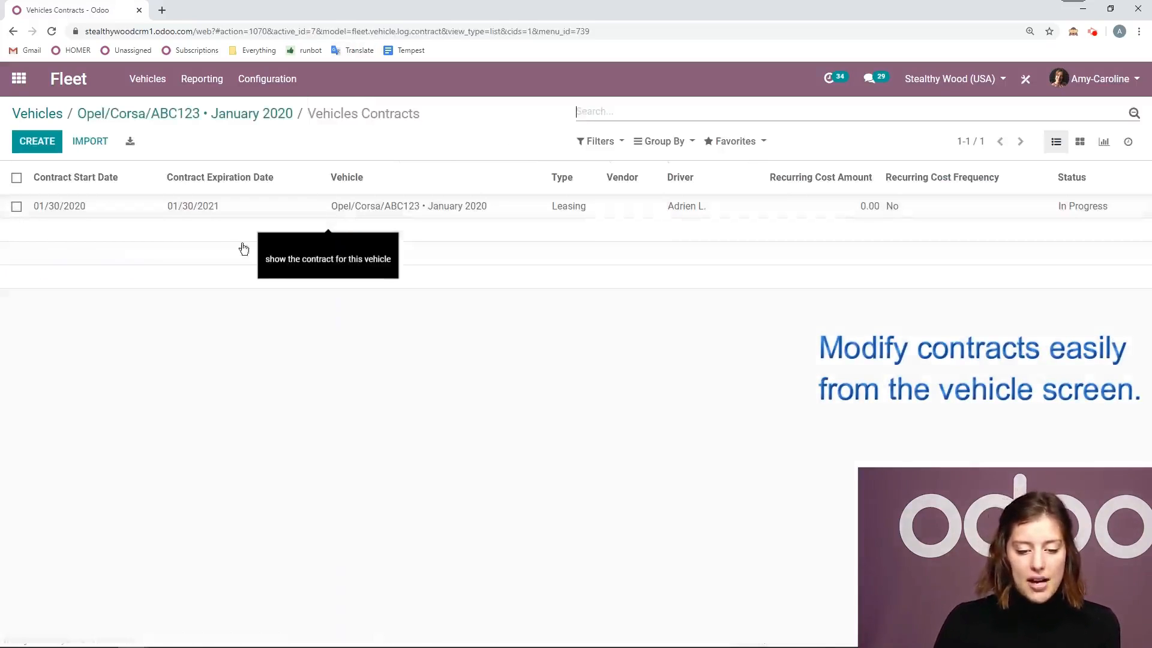
pyautogui.click(129, 214)
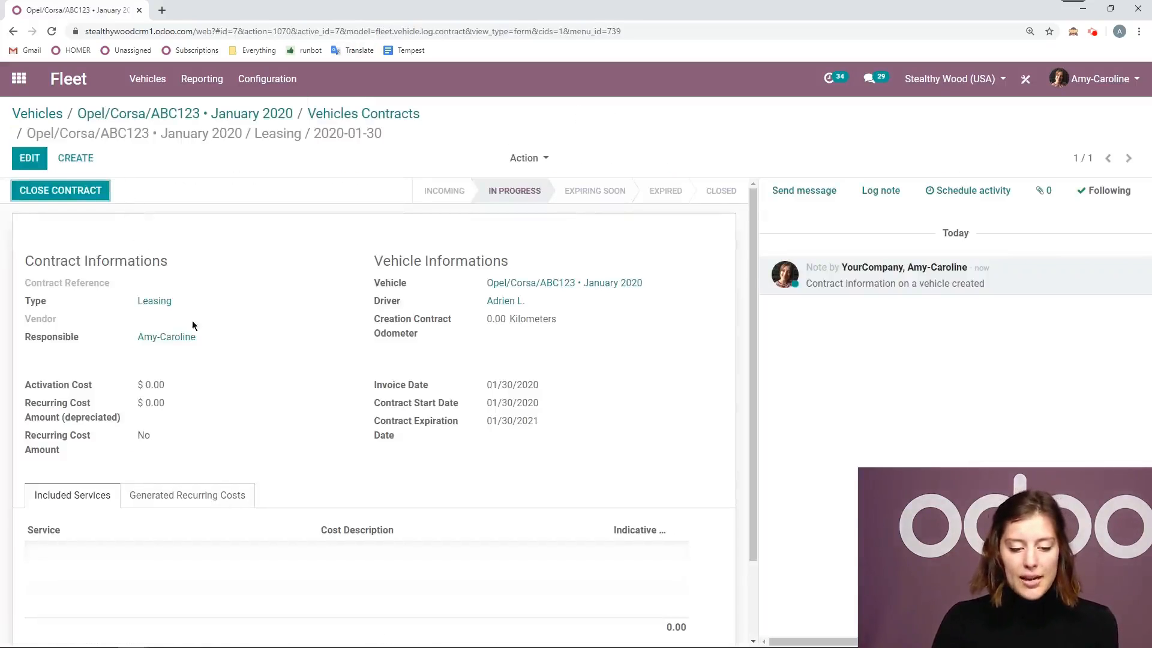
pyautogui.click(22, 159)
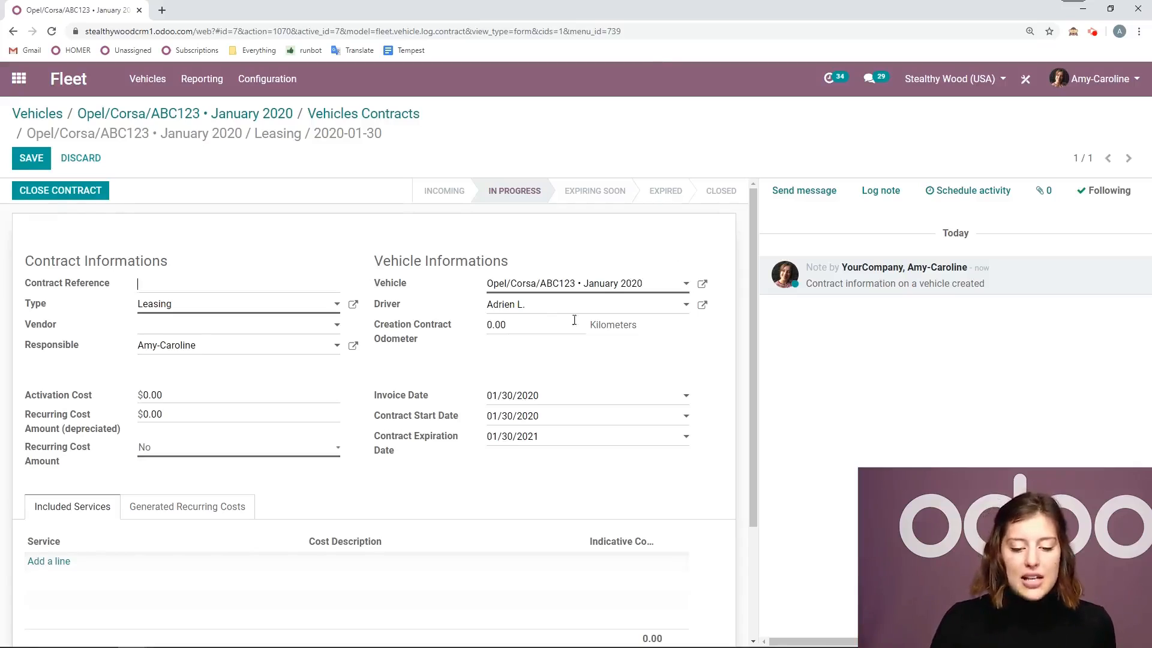
# Step: Set the contract's creation odometer to 500 kilometers
pyautogui.click(529, 321)
pyautogui.press('BackSpace')
pyautogui.press('BackSpace')
pyautogui.press('BackSpace')
pyautogui.press('BackSpace')
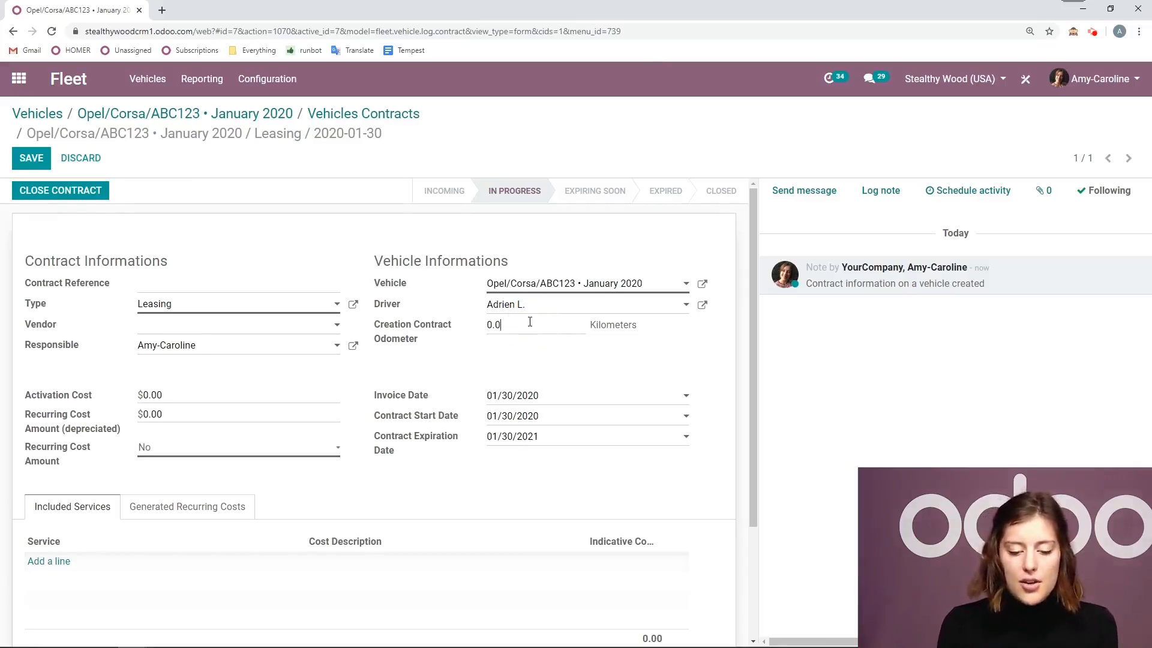
pyautogui.write('500')
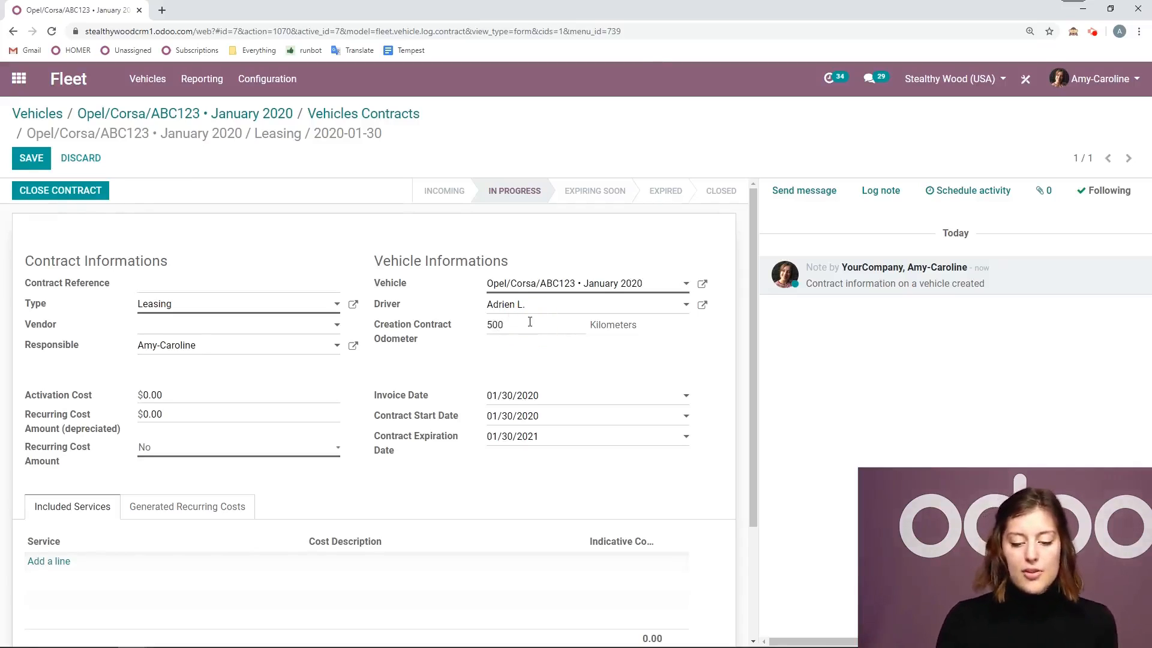
# Step: Set the contract's activation cost to $300 and its depreciated recurring cost amount to $450
pyautogui.click(222, 406)
pyautogui.click(216, 393)
pyautogui.press('BackSpace')
pyautogui.press('BackSpace')
pyautogui.press('BackSpace')
pyautogui.press('BackSpace')
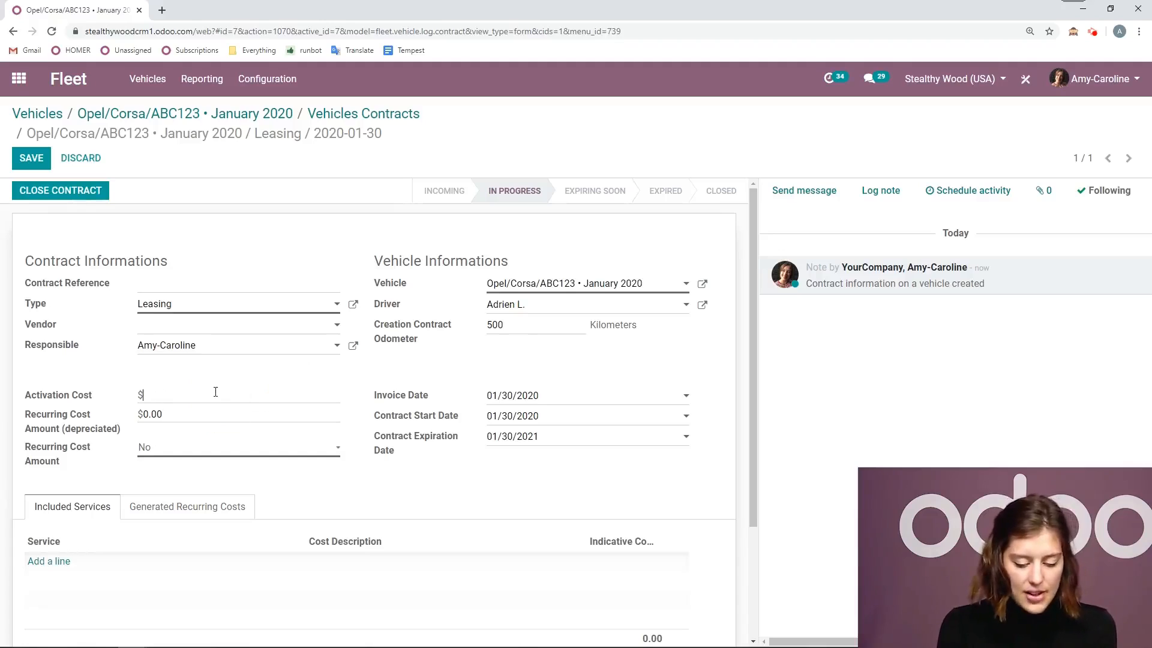
pyautogui.write('300')
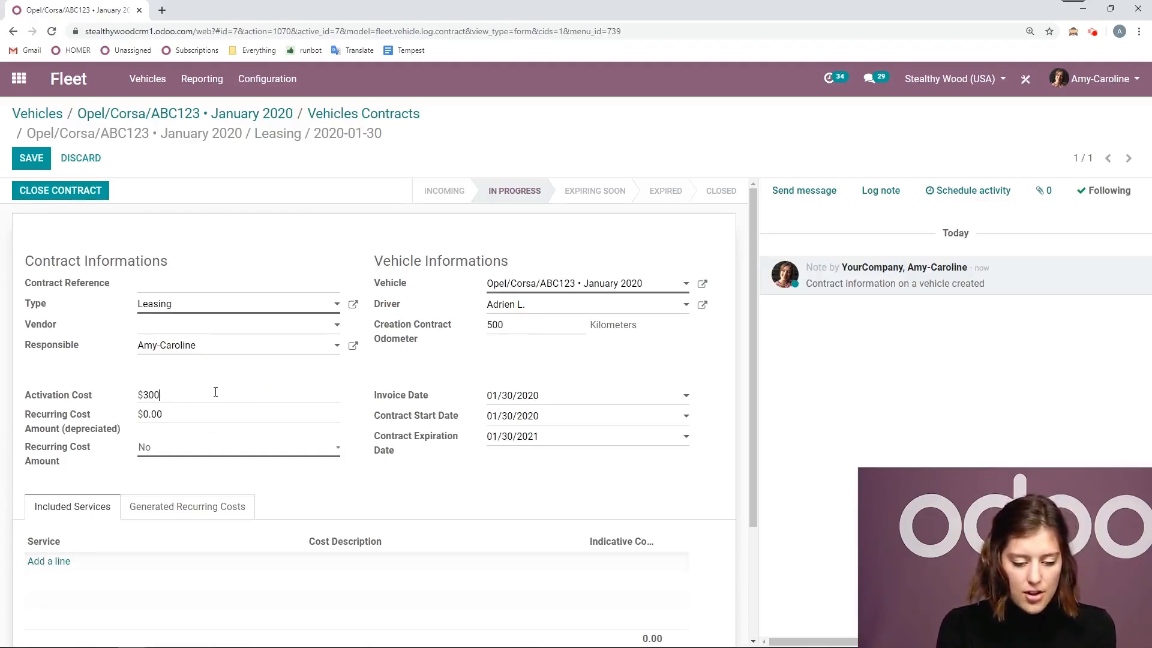
pyautogui.press('Tab')
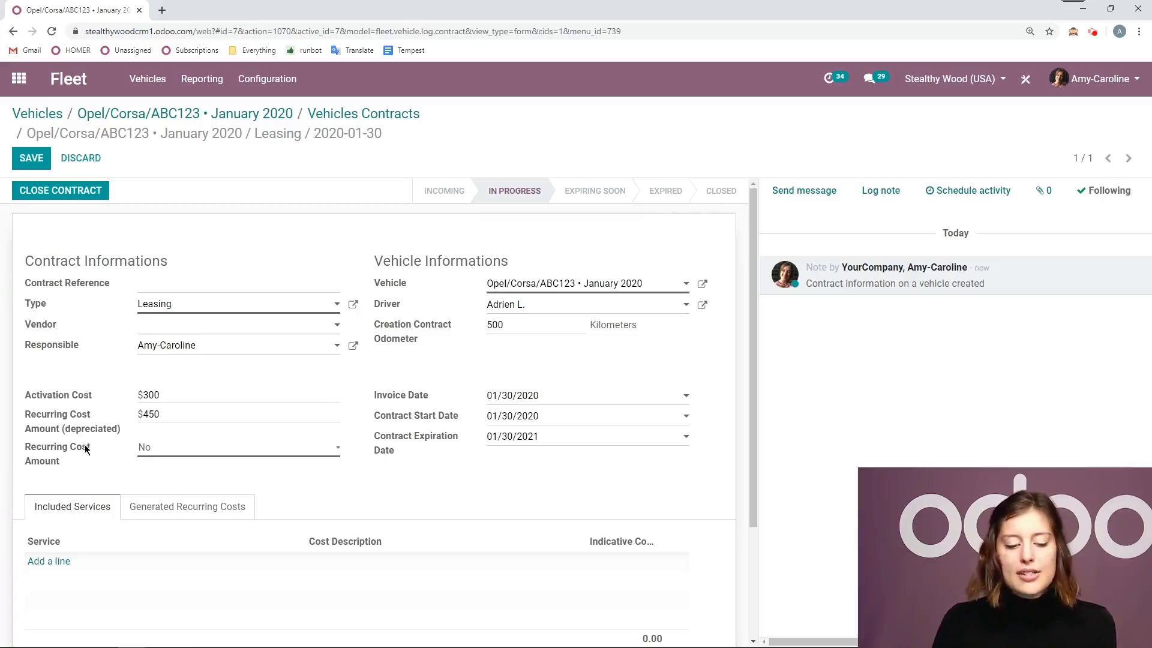
# Step: Choose No as the recurring cost frequency and save the leasing contract
pyautogui.moveTo(85, 449)
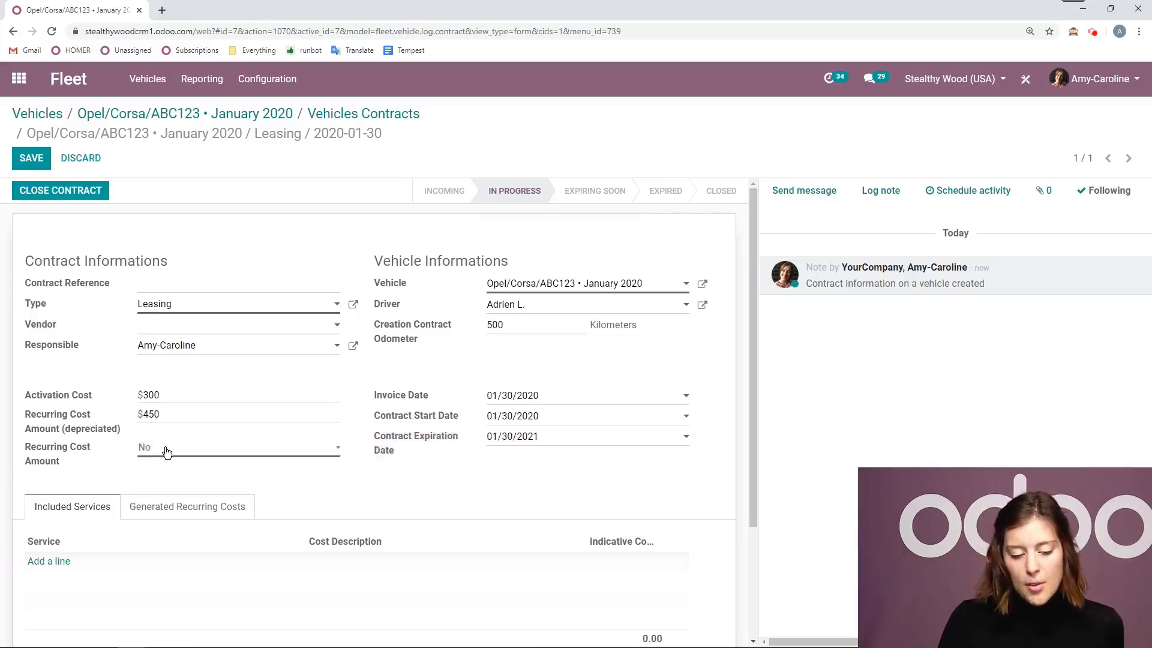
pyautogui.click(165, 449)
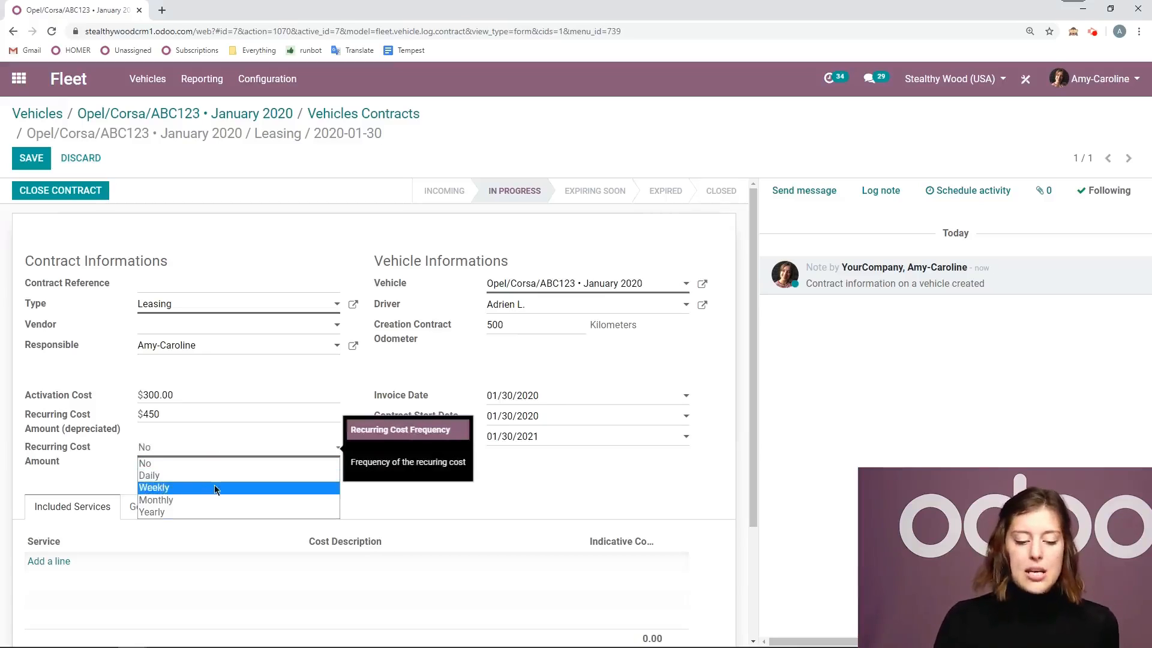
pyautogui.click(207, 463)
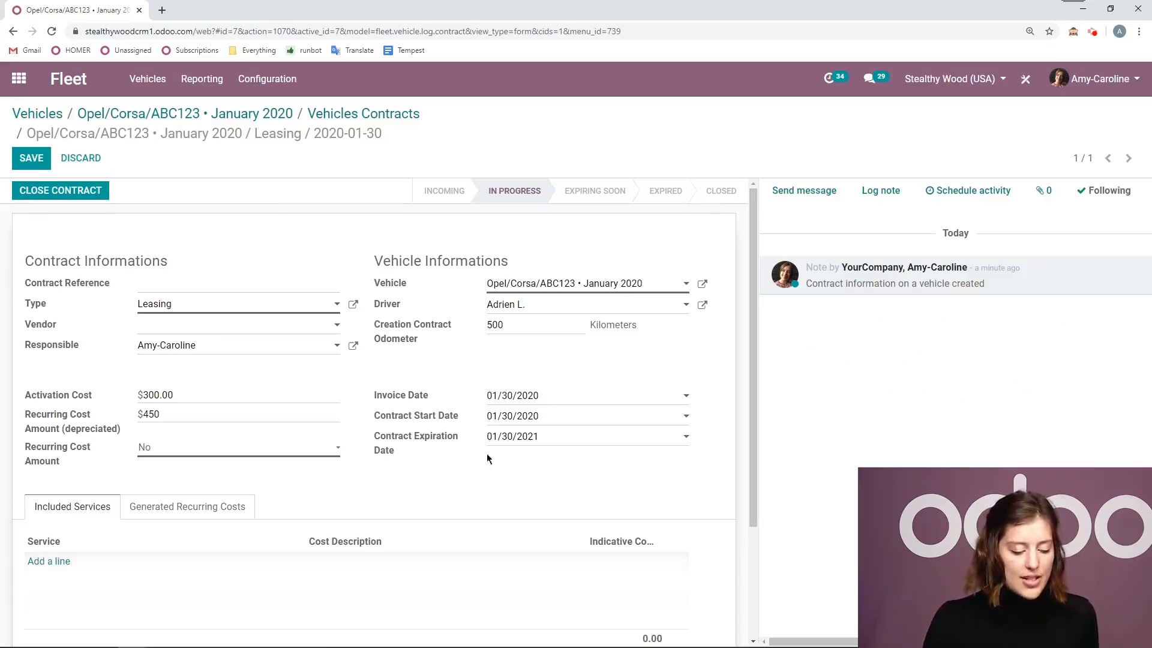
pyautogui.click(37, 159)
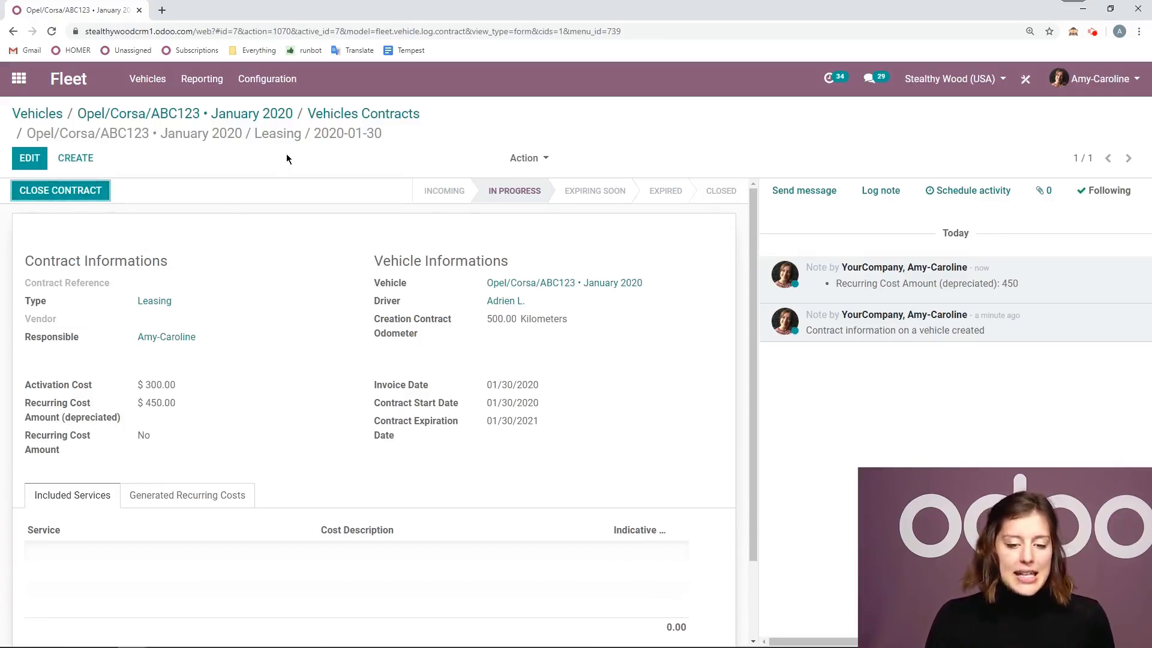
# Step: Create a new service entry from the Opel/Corsa's vehicle record with Snow tires as the service type
pyautogui.click(249, 114)
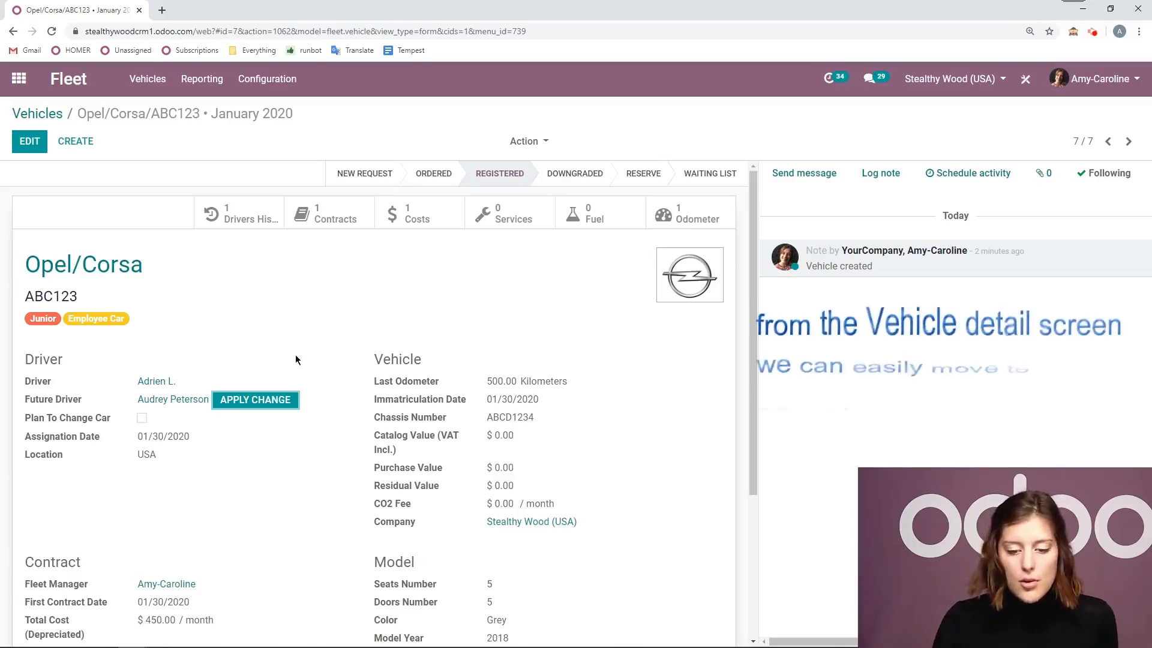
pyautogui.click(505, 214)
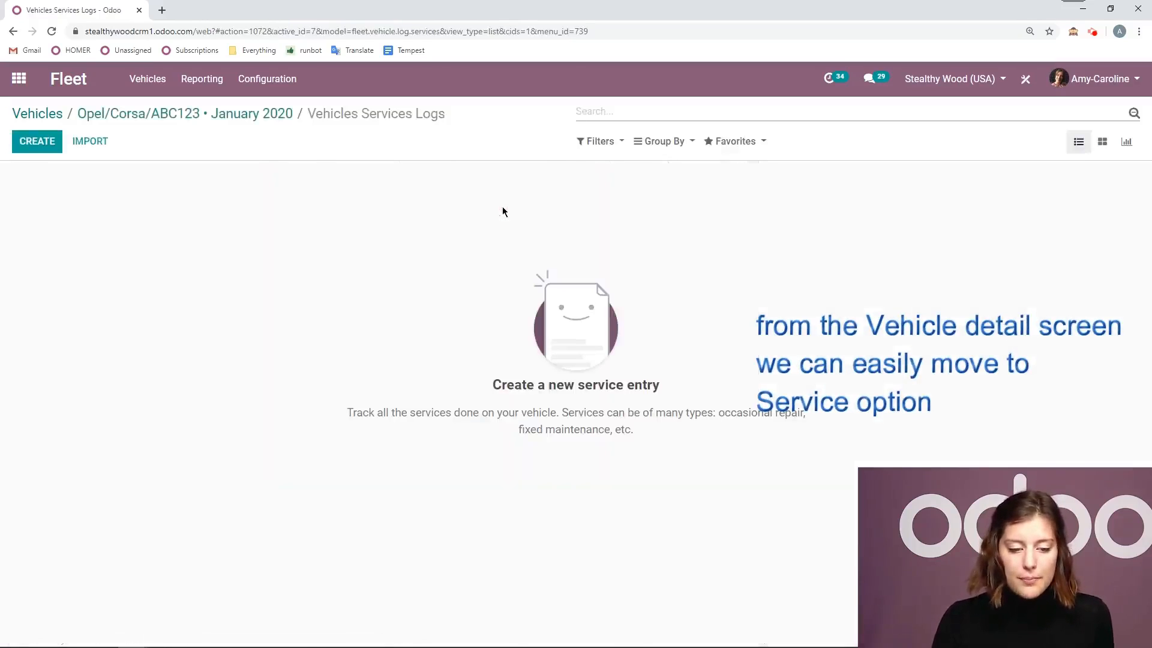
pyautogui.click(35, 141)
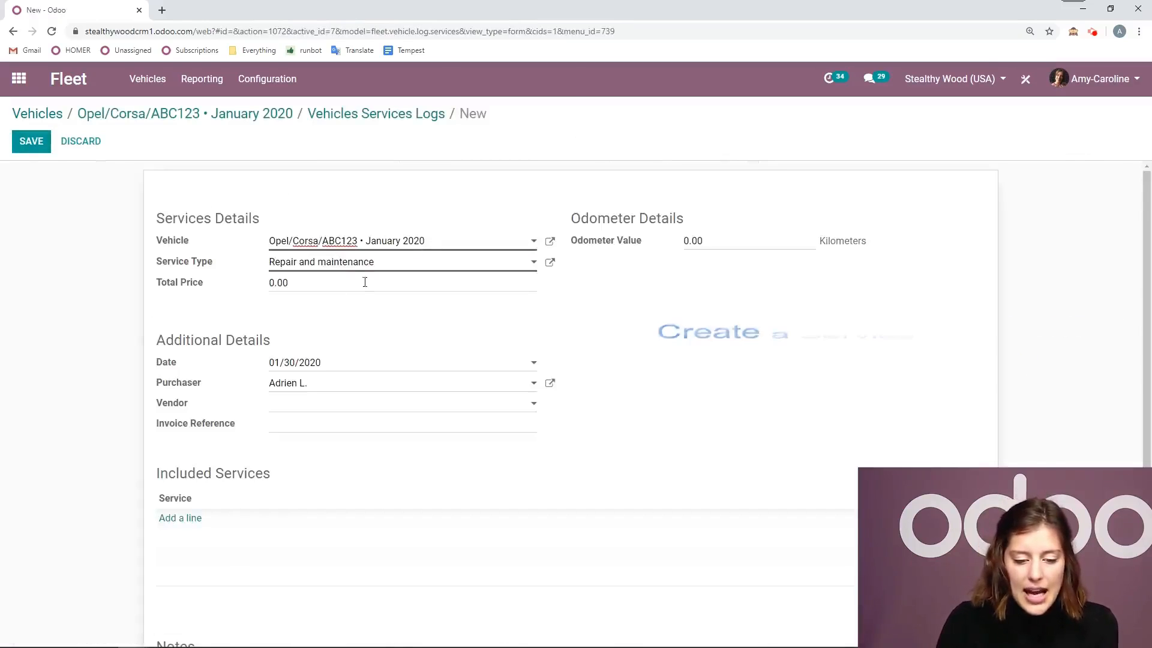
pyautogui.click(417, 267)
pyautogui.moveTo(396, 263); pyautogui.dragTo(262, 260)
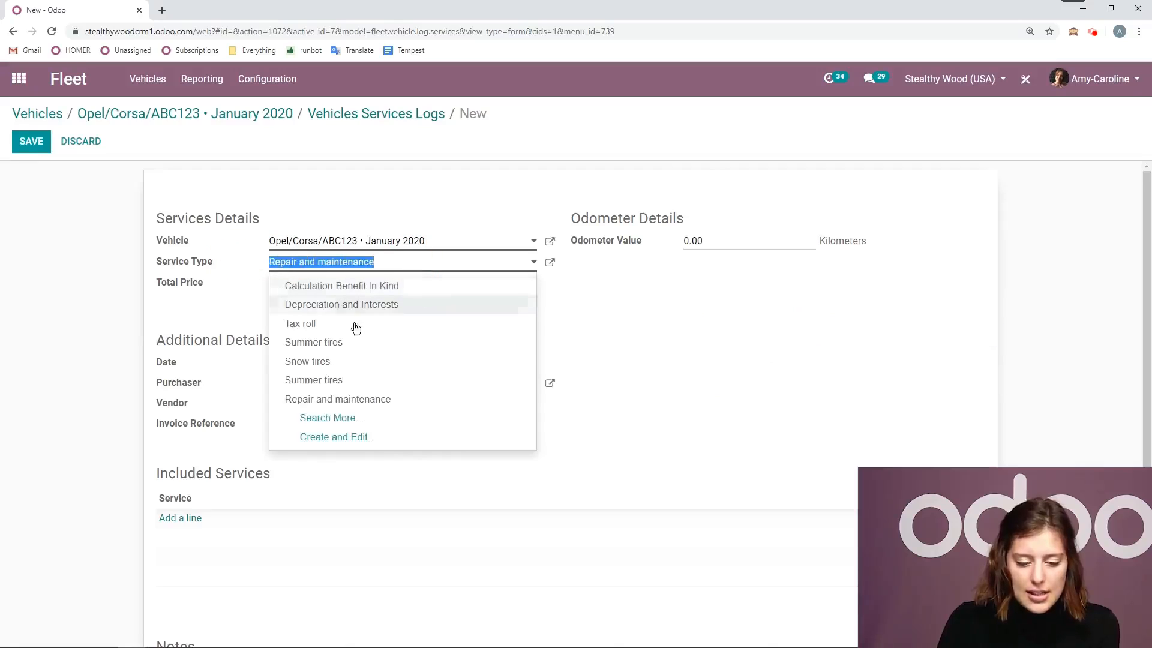
pyautogui.click(363, 361)
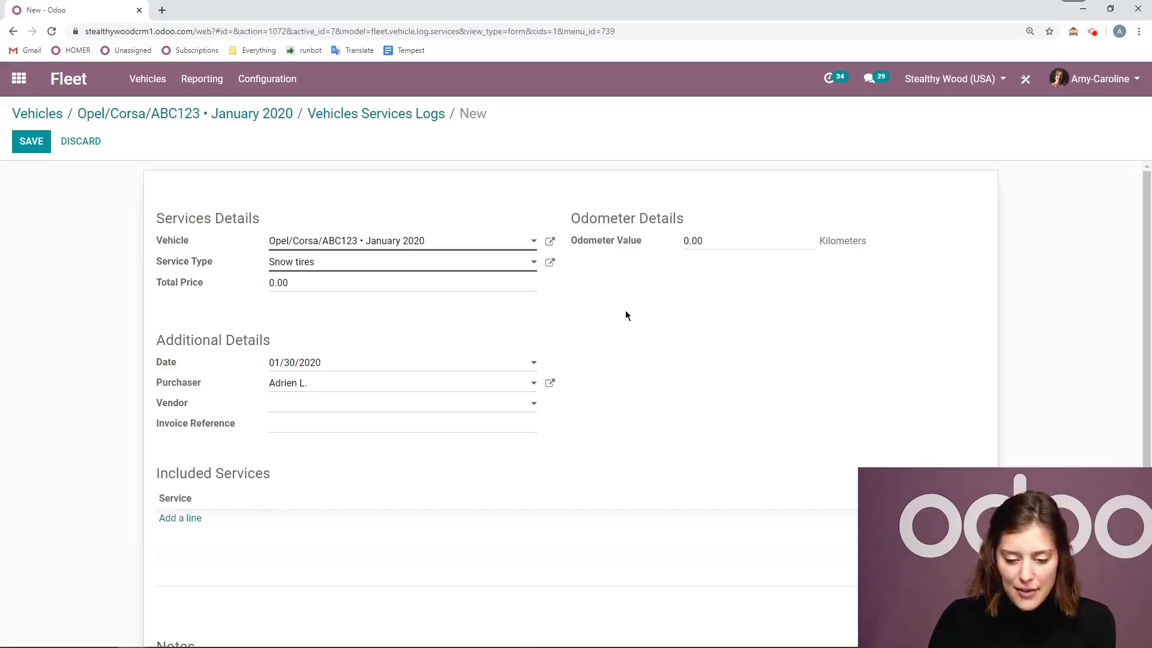
# Step: Set the service entry's odometer value to 5000 kilometers and its total price to 250
pyautogui.click(681, 241)
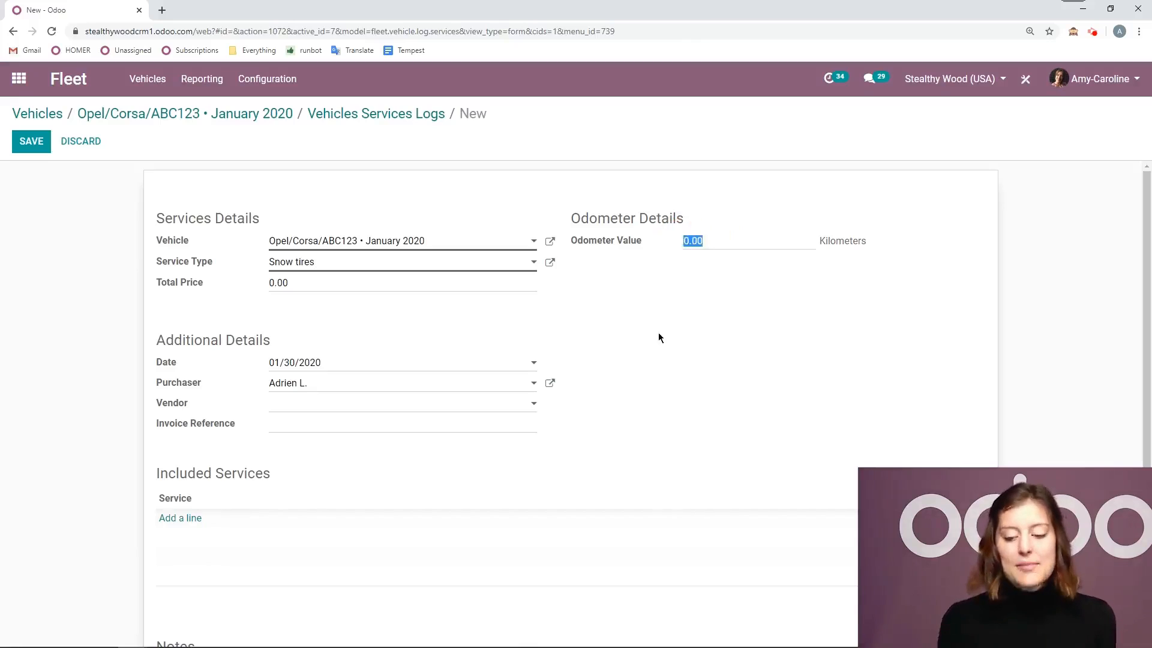
pyautogui.press('BackSpace')
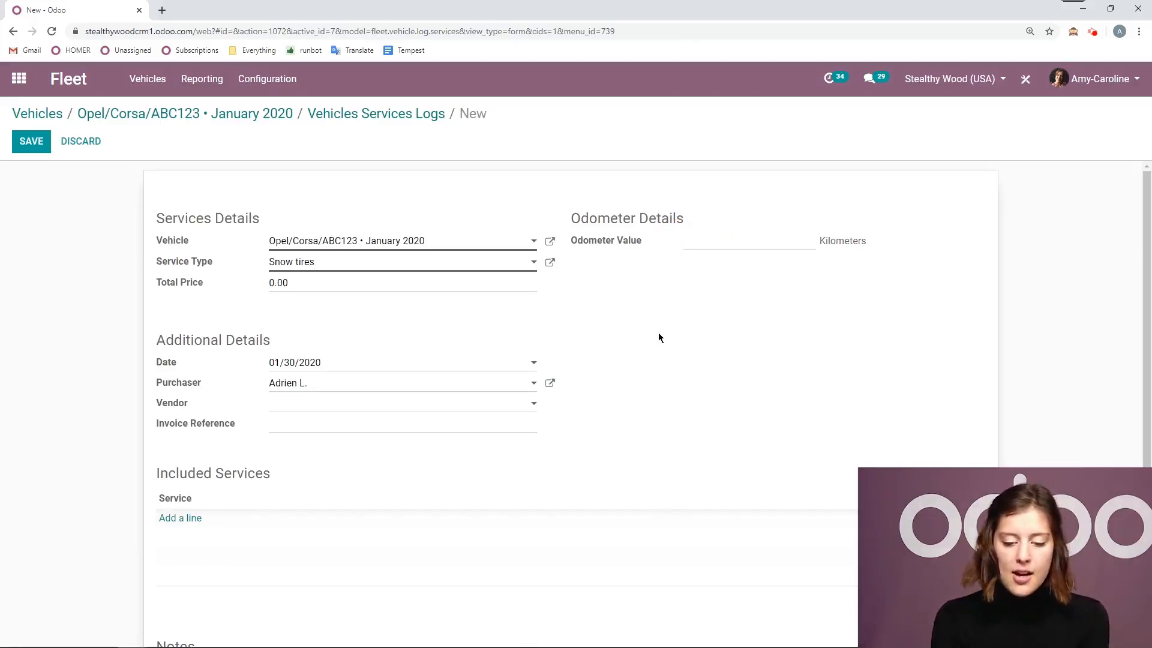
pyautogui.write('5000')
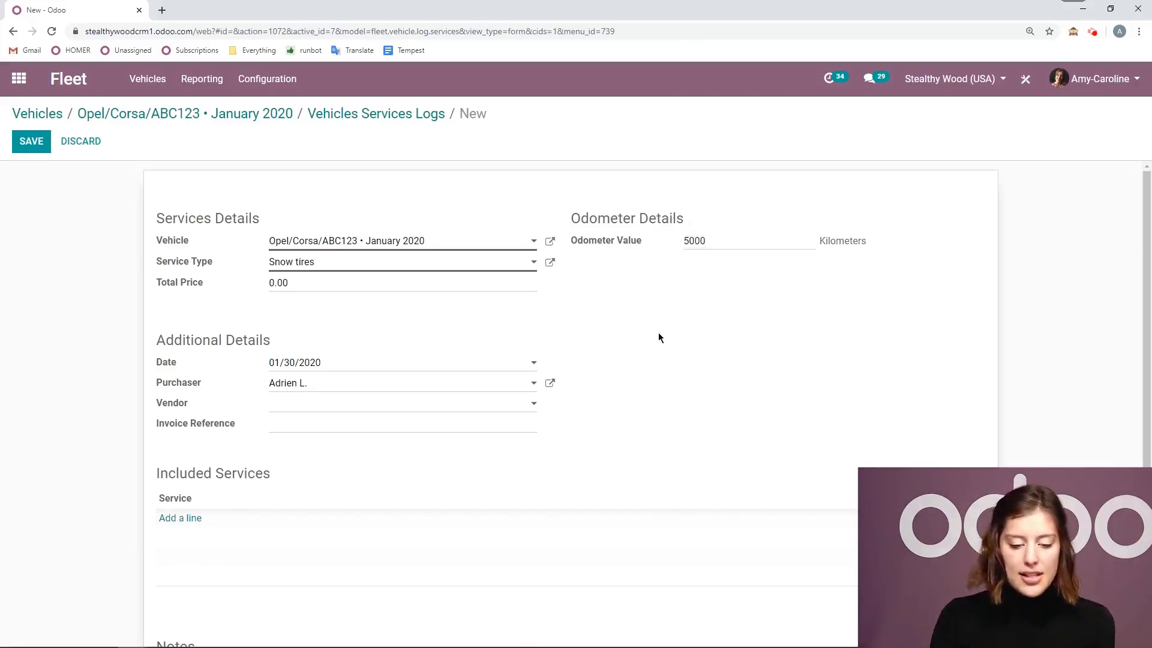
pyautogui.click(387, 281)
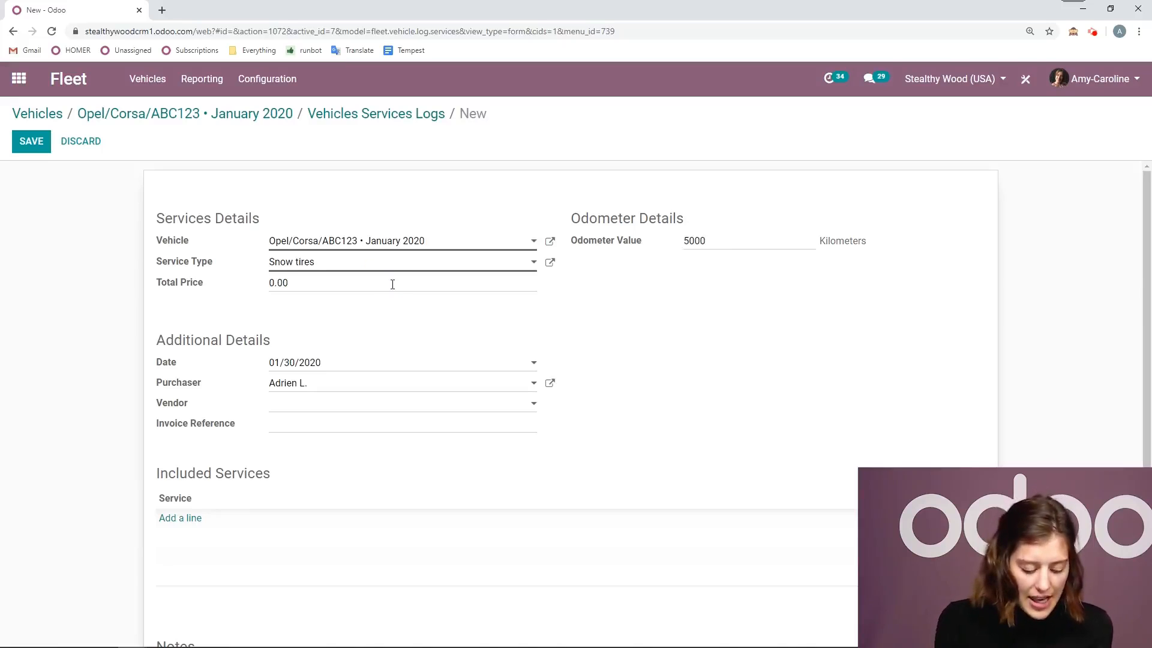
pyautogui.press('BackSpace')
pyautogui.press('BackSpace')
pyautogui.press('BackSpace')
pyautogui.press('BackSpace')
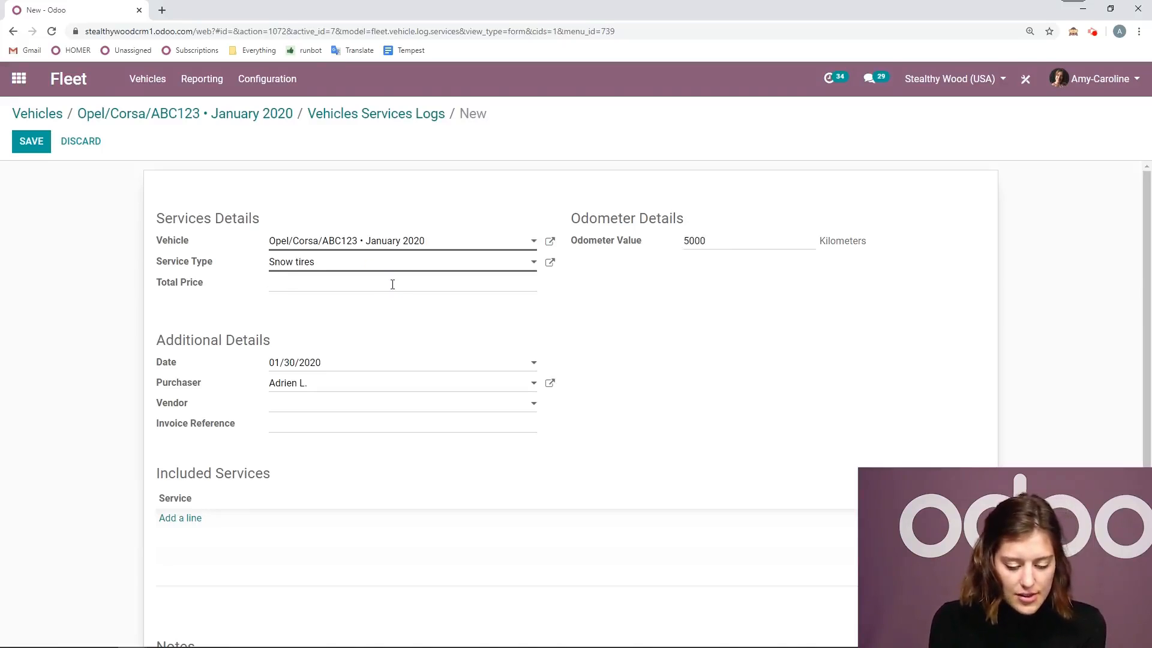
pyautogui.write('250')
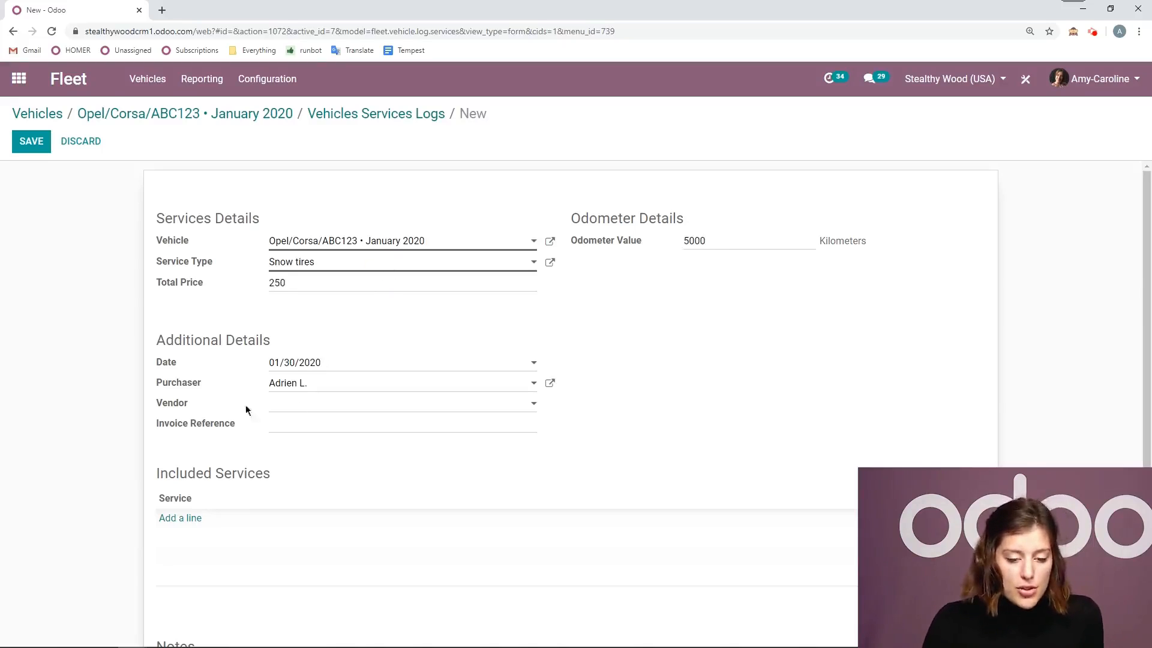
# Step: Create Tire Changer 2000 as a new vendor directly from the service entry's vendor field
pyautogui.click(307, 408)
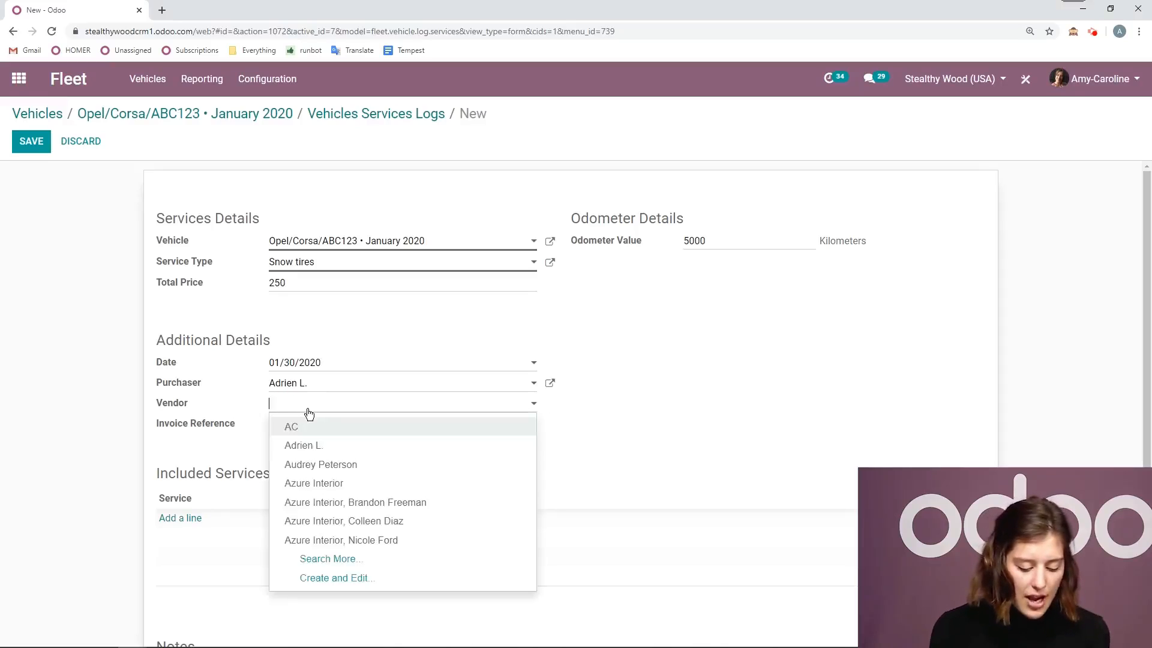
pyautogui.write('Tire')
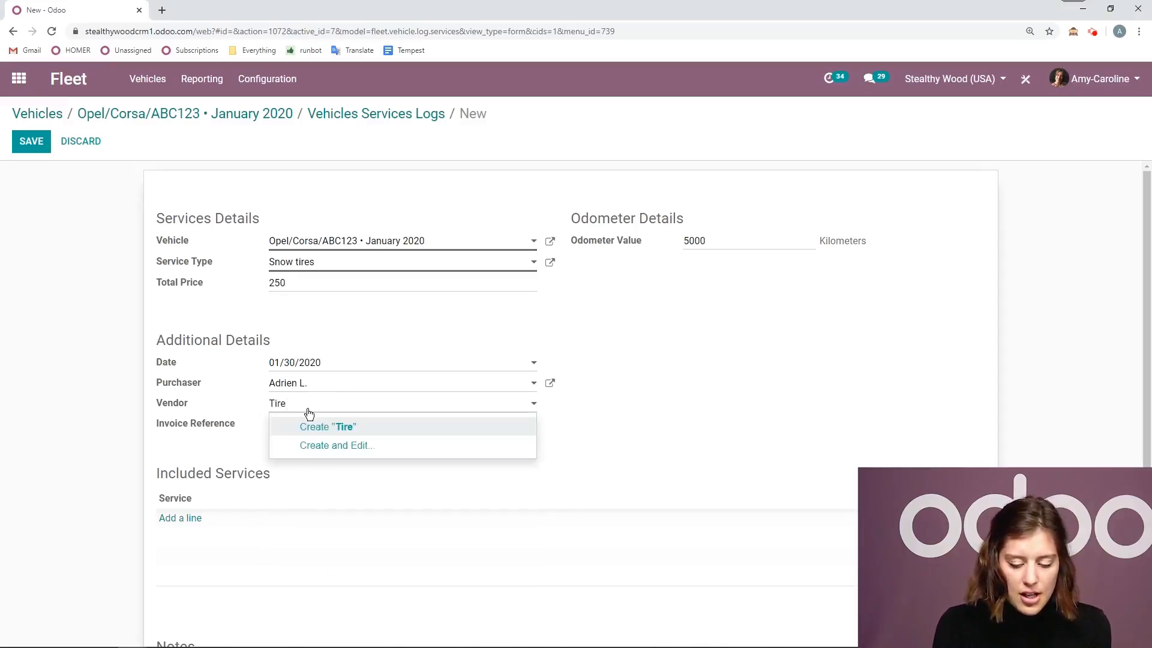
pyautogui.write(' Changer 2000')
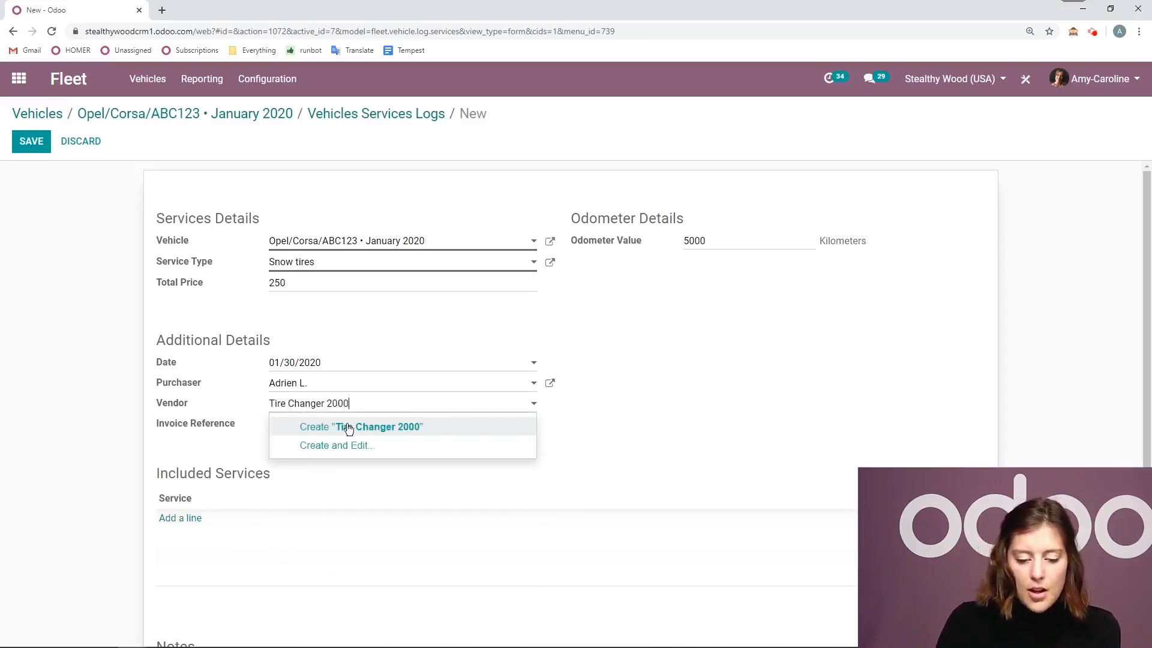
pyautogui.click(396, 430)
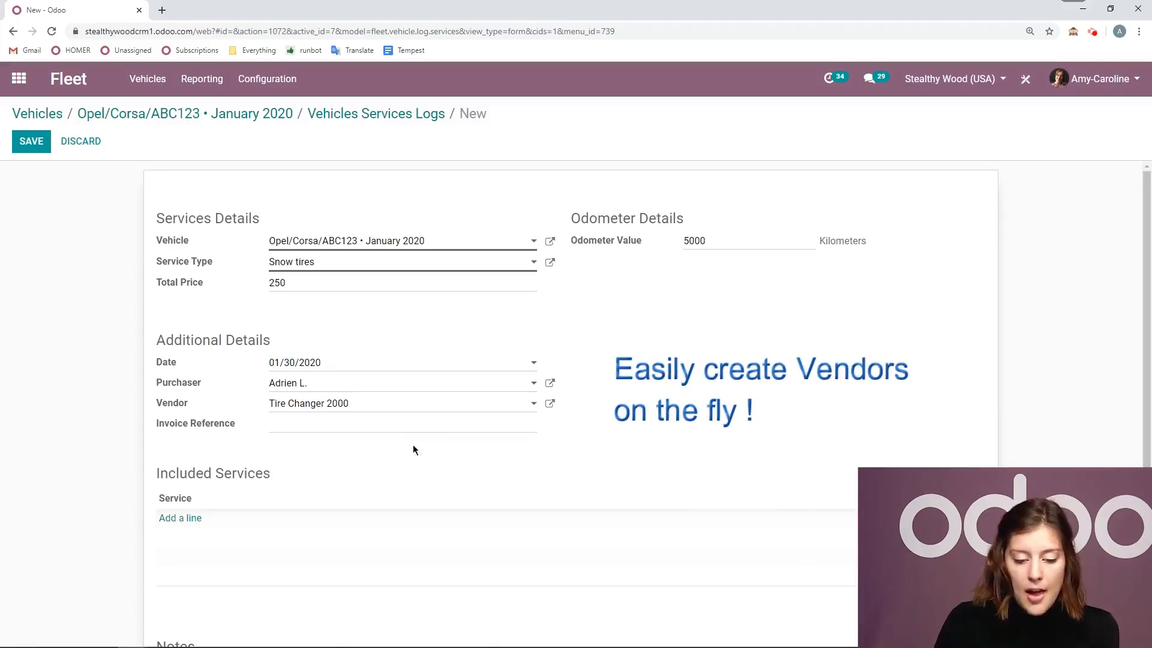
# Step: Save the snow tires service entry with no invoice reference and no included services
pyautogui.click(400, 429)
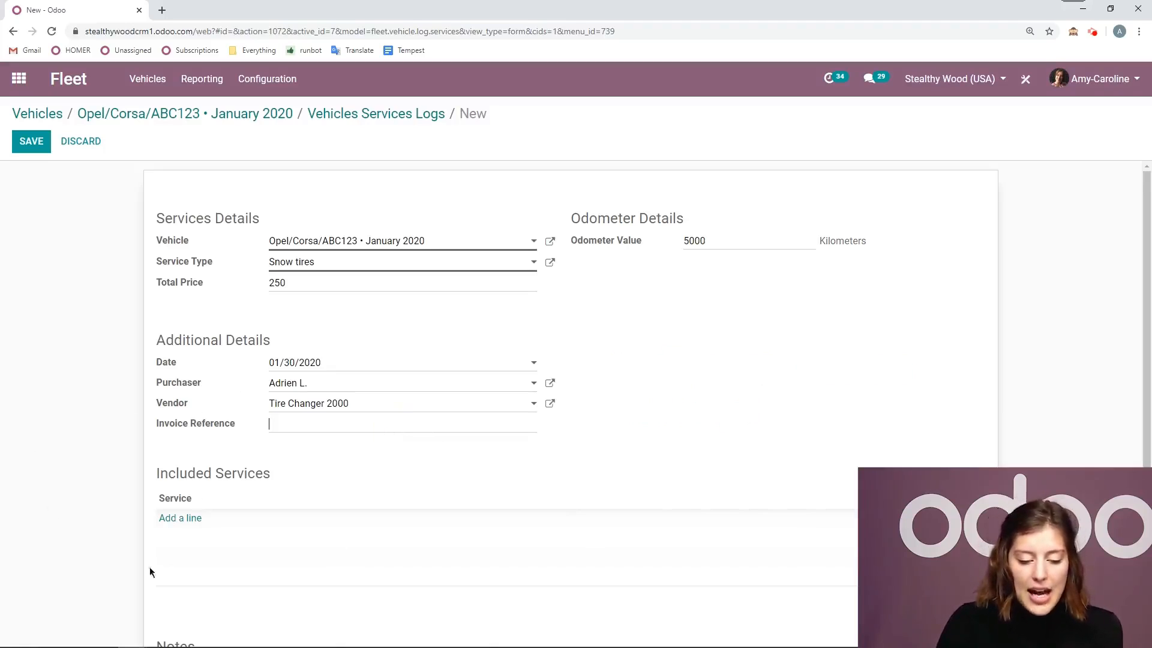
pyautogui.scroll(-1, 298, 468)
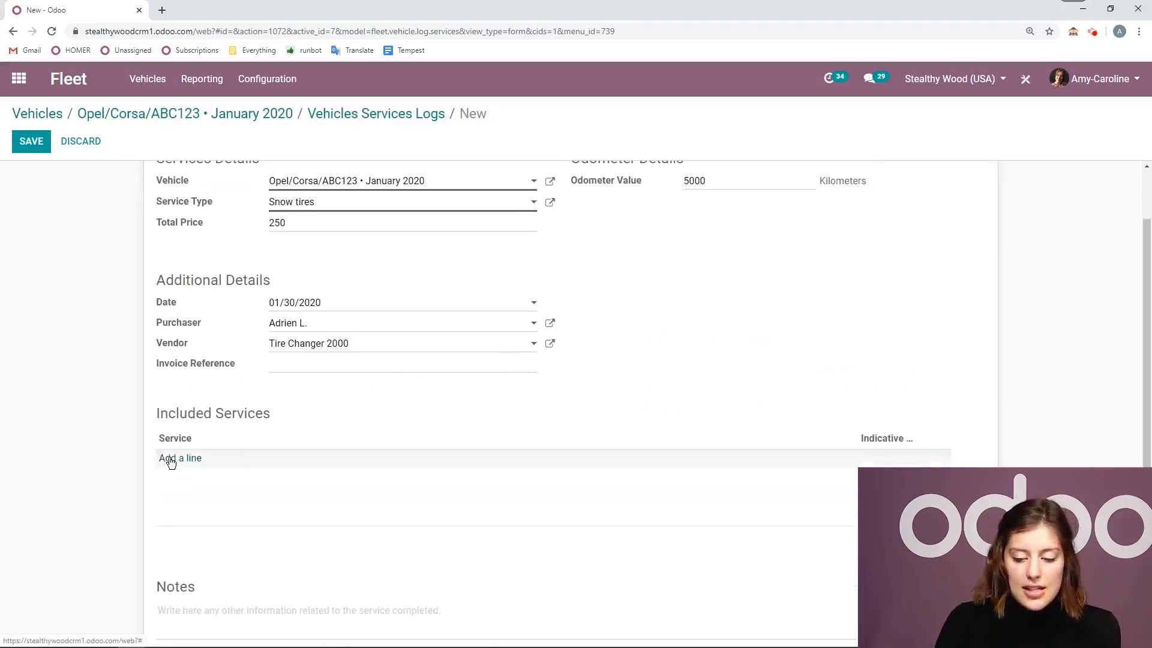
pyautogui.scroll(1, 541, 458)
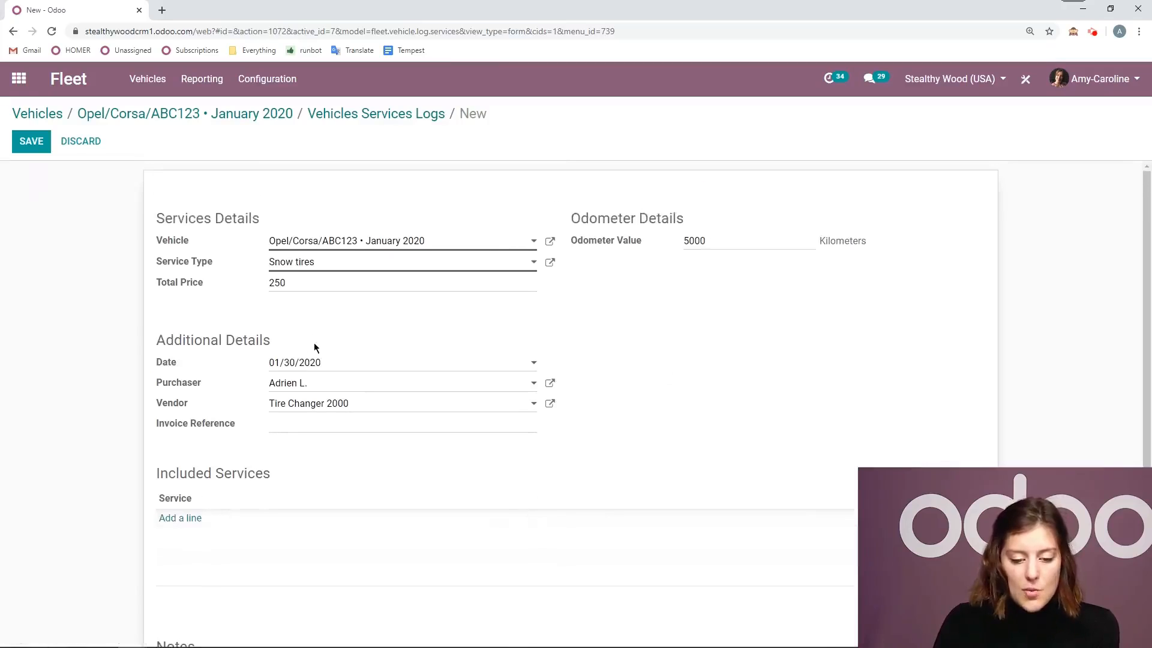
pyautogui.click(24, 146)
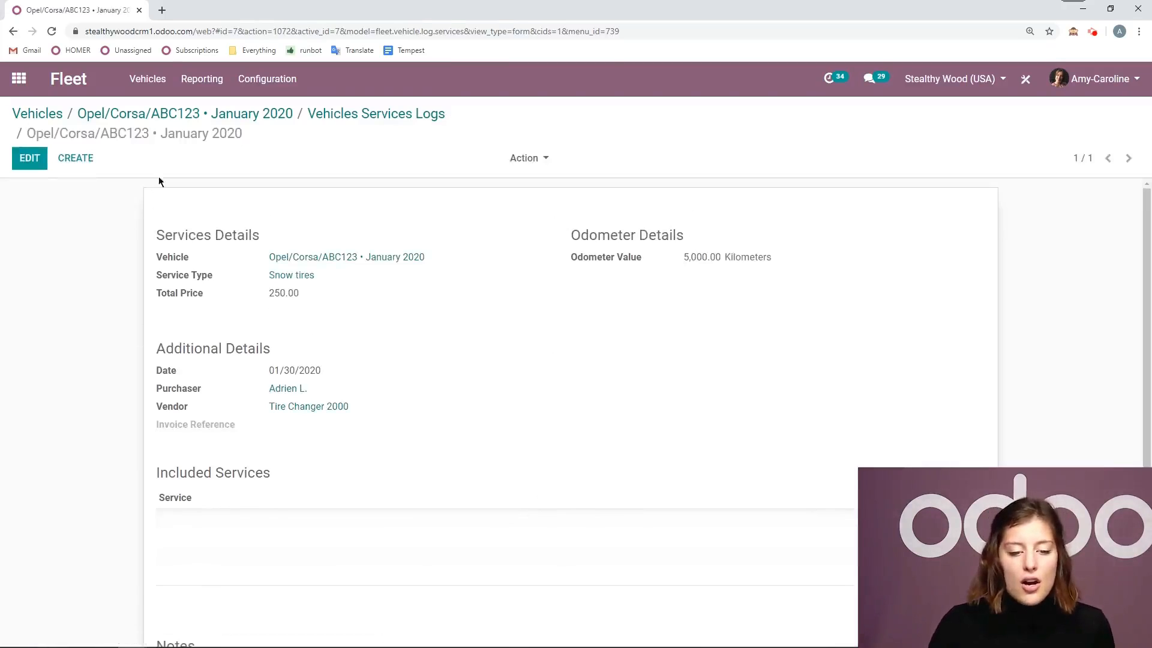
pyautogui.click(135, 87)
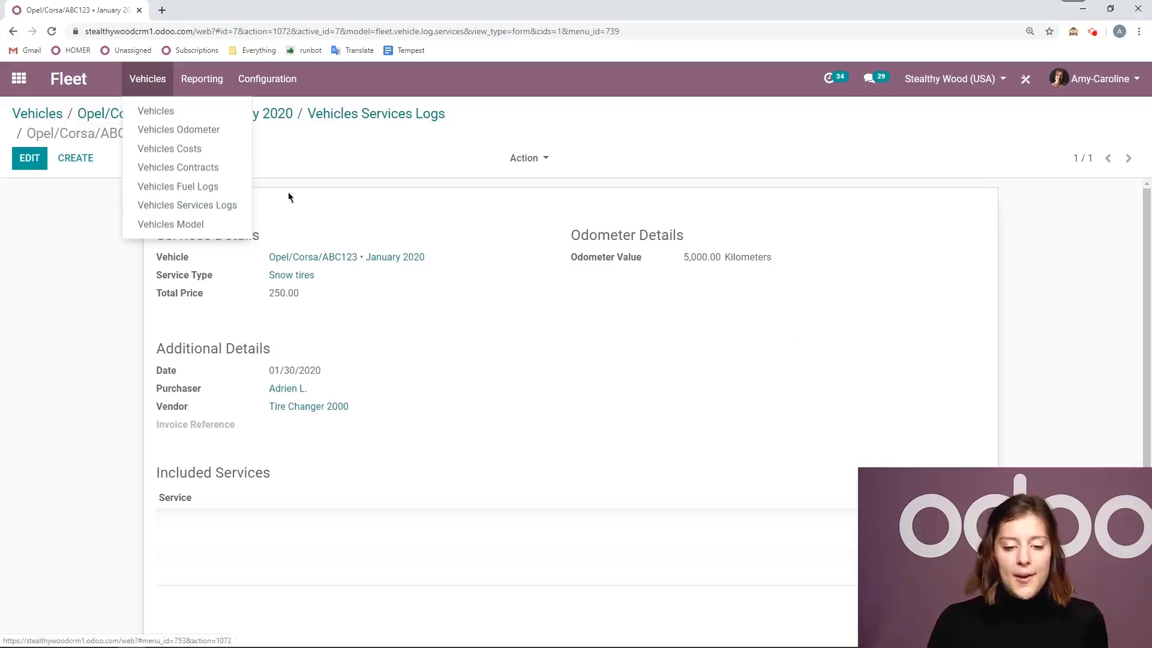
pyautogui.click(347, 178)
# Step: Go back to the Opel/Corsa's vehicle record and create a new fuel log for it
pyautogui.click(230, 113)
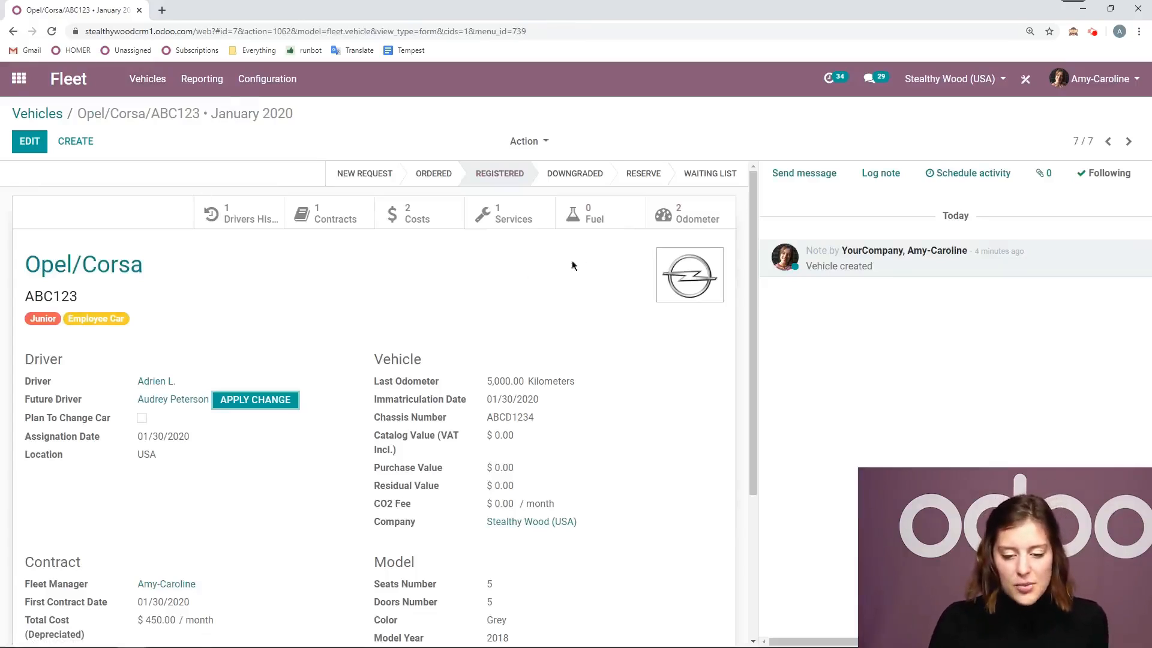
pyautogui.click(588, 219)
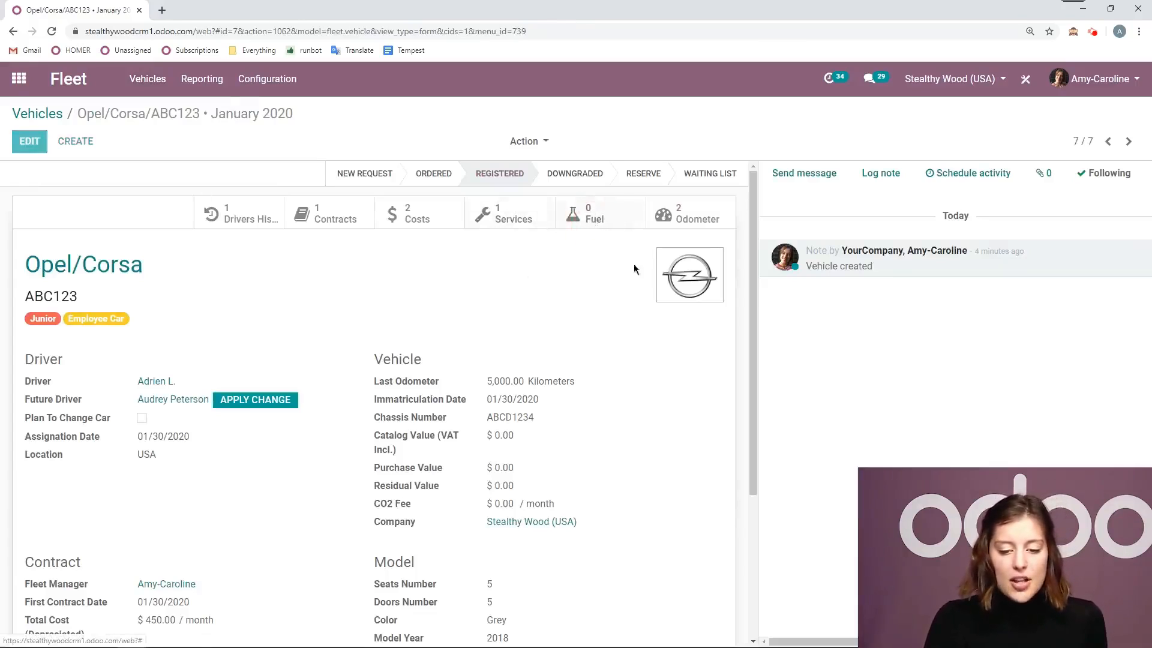
pyautogui.click(37, 142)
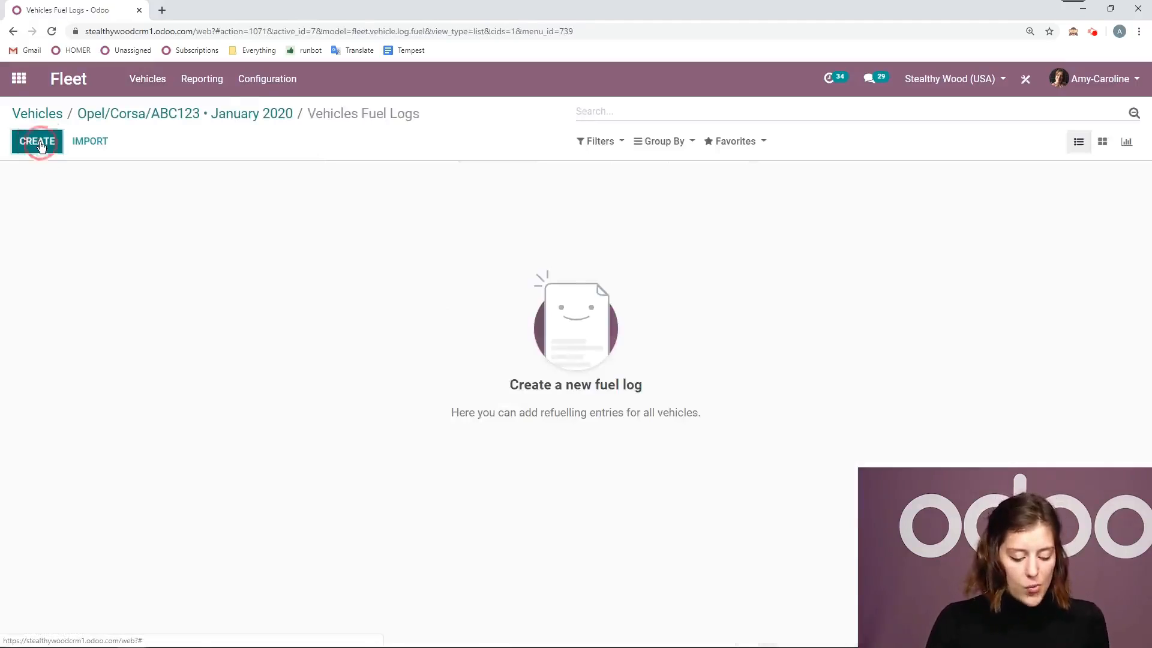
# Step: Set the fuel log's odometer value to 6000 kilometers
pyautogui.click(698, 240)
pyautogui.click(311, 360)
pyautogui.press('BackSpace')
pyautogui.press('BackSpace')
pyautogui.press('BackSpace')
pyautogui.press('BackSpace')
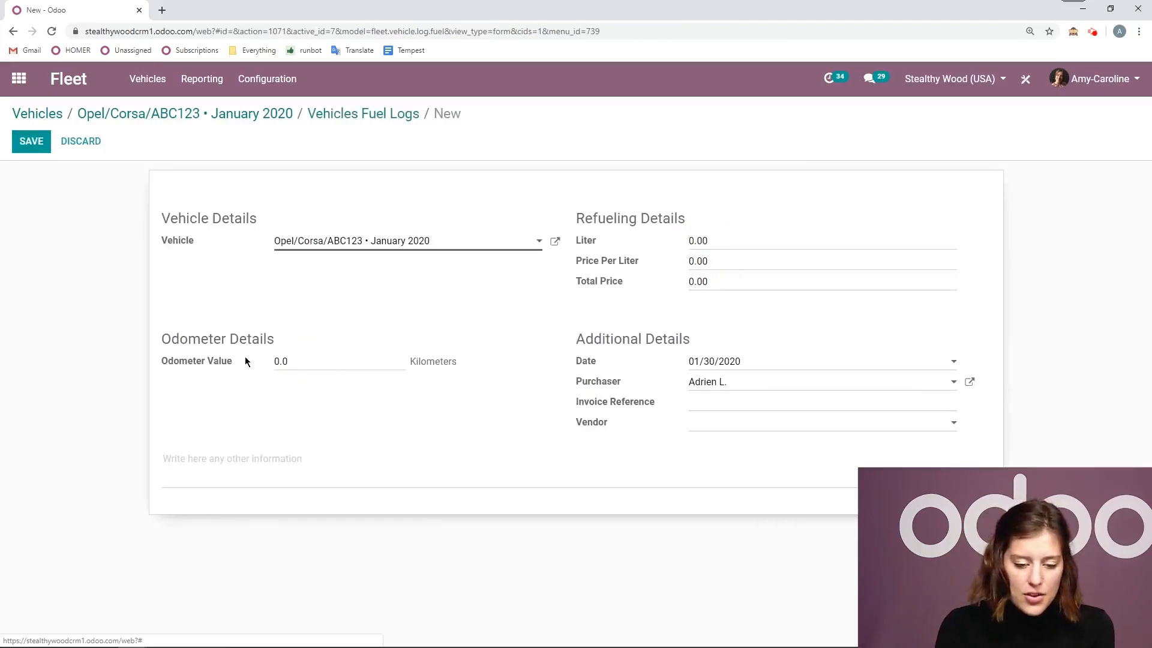
pyautogui.write('6000')
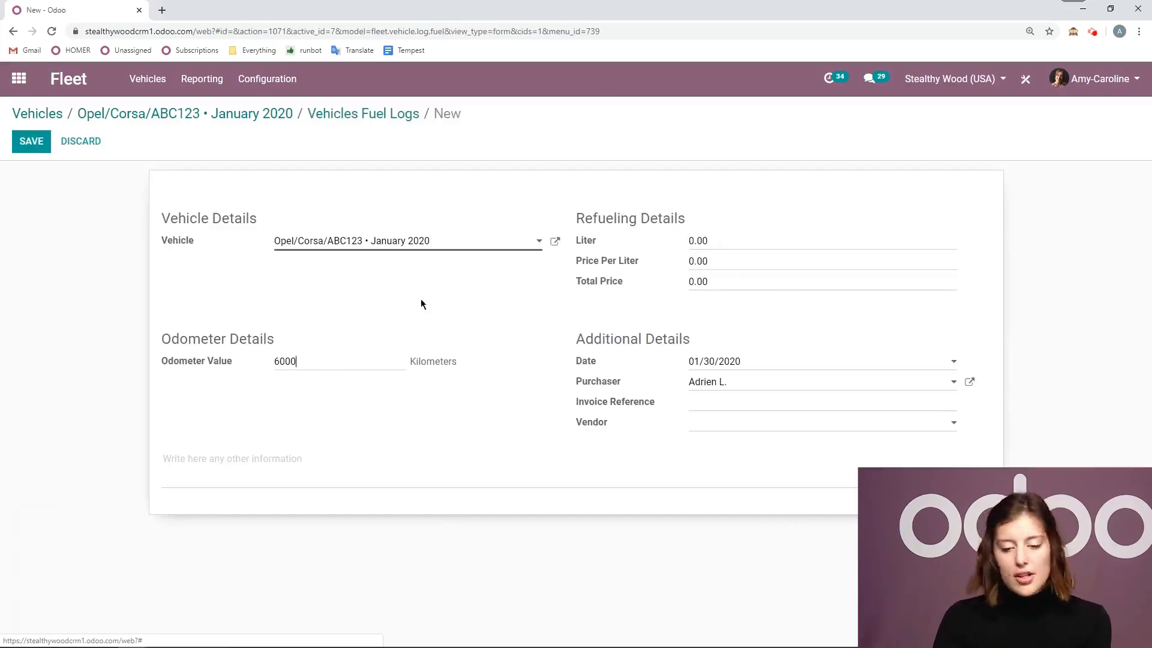
# Step: Enter a refueling of 35 liters at a price per liter of 1.50
pyautogui.click(664, 247)
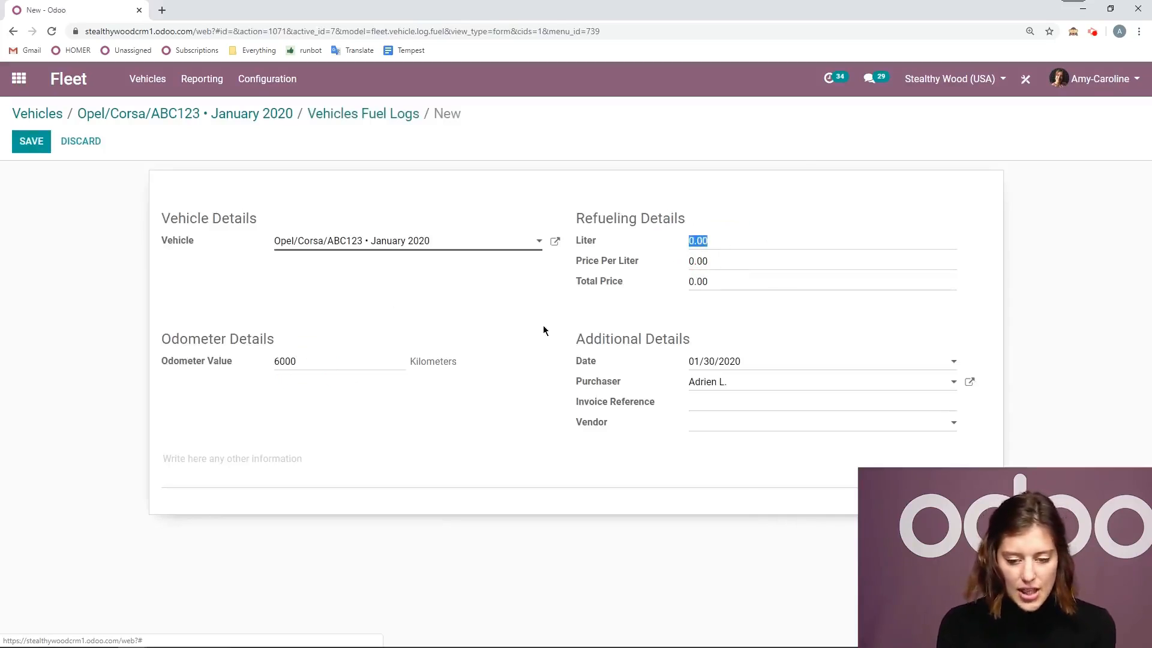
pyautogui.write('35')
pyautogui.click(680, 264)
pyautogui.write('1.50')
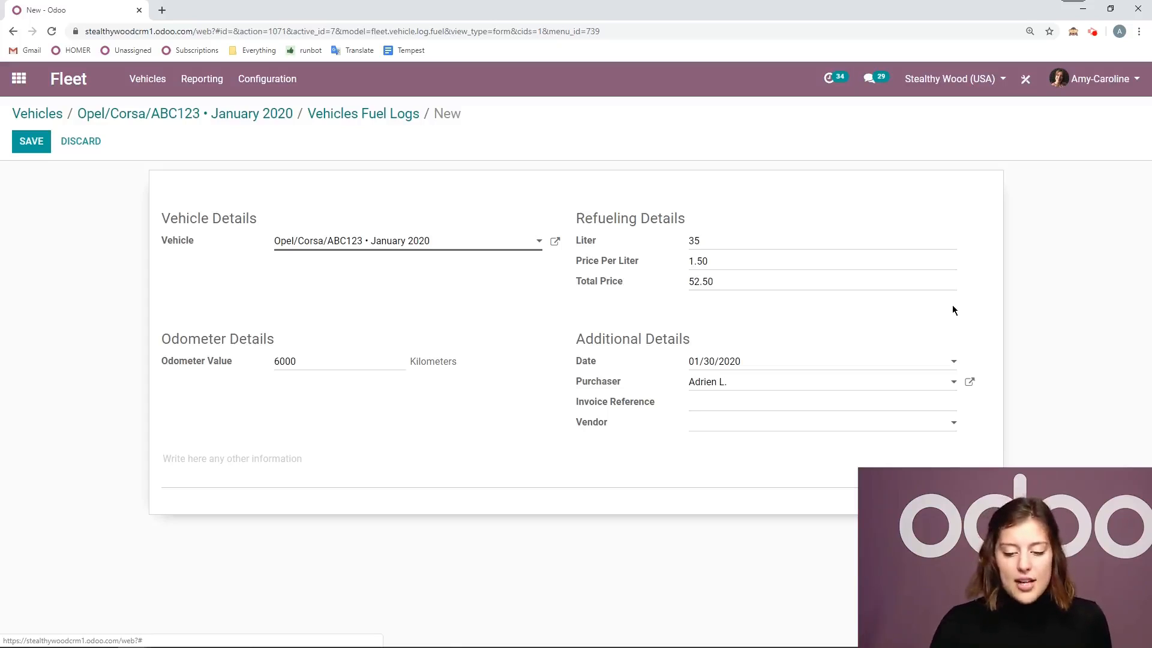
# Step: Keep the proposed purchaser, leave the vendor empty, save the fuel log and return to the Opel/Corsa's vehicle record
pyautogui.click(841, 381)
pyautogui.click(844, 381)
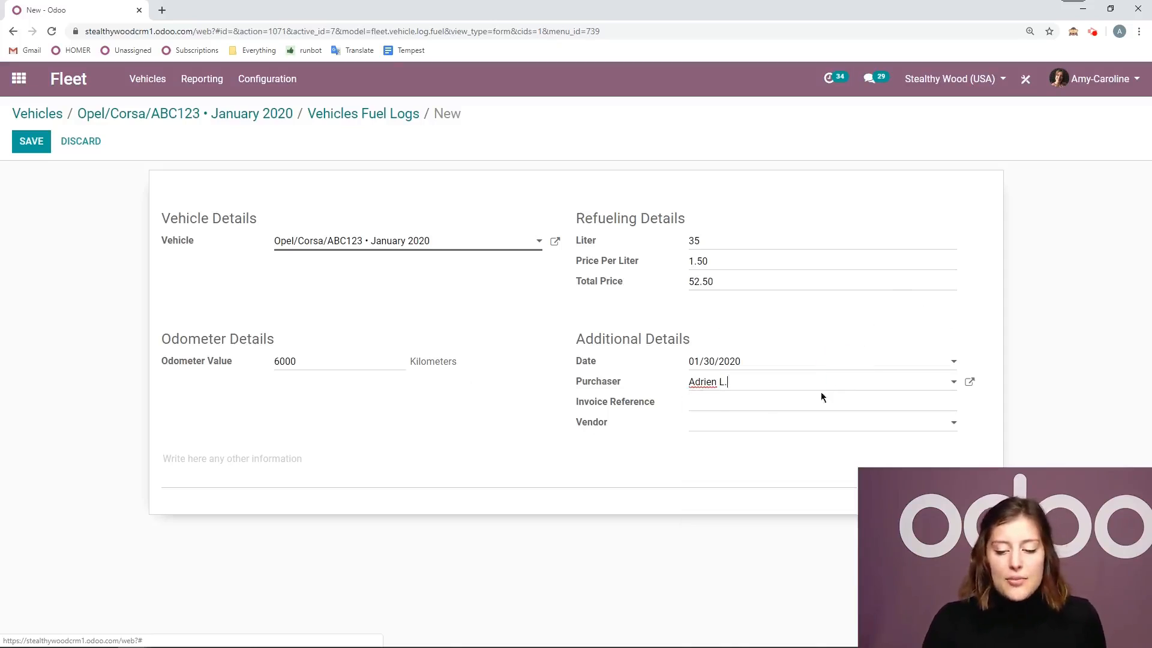
pyautogui.click(812, 430)
pyautogui.click(812, 430)
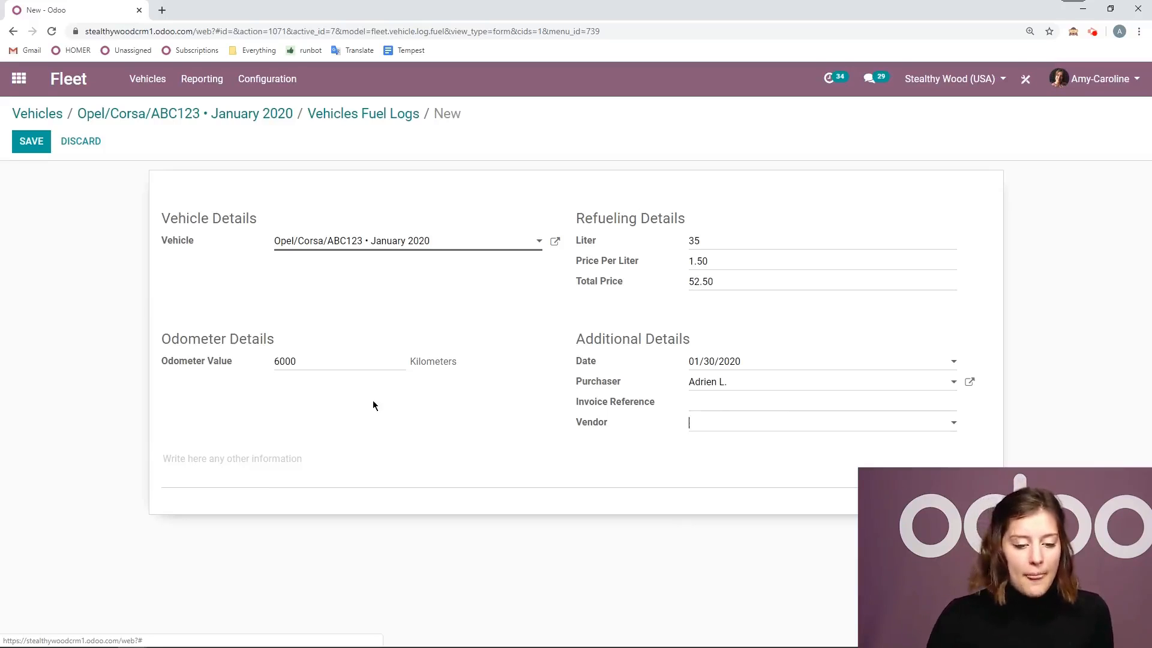
pyautogui.click(42, 147)
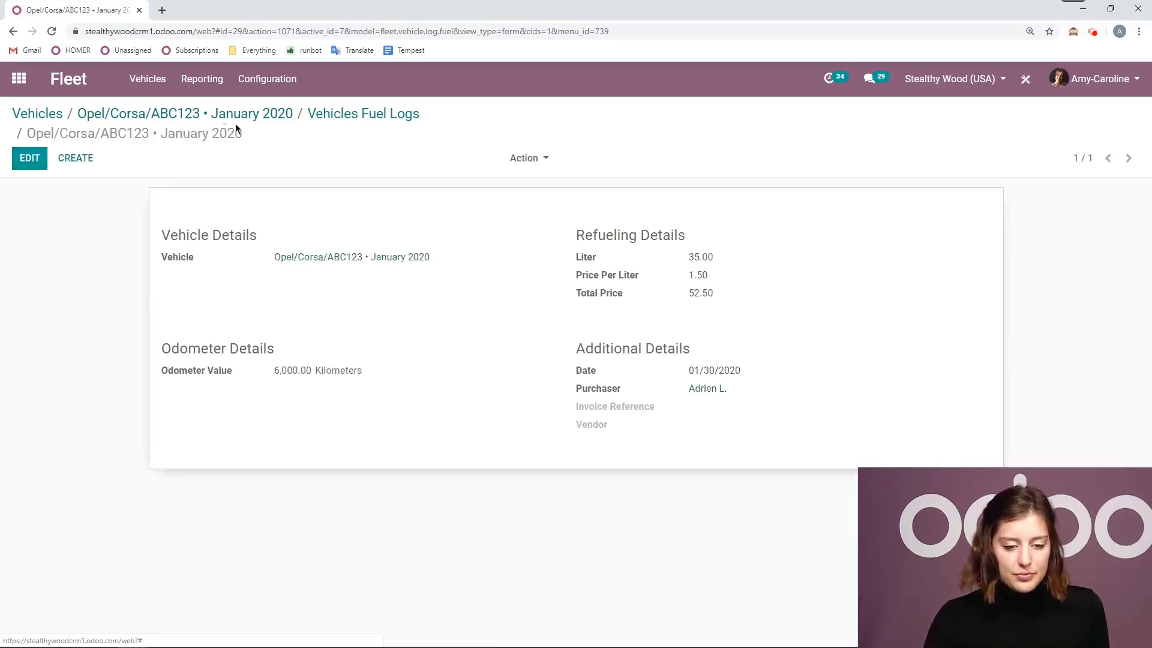
pyautogui.click(254, 115)
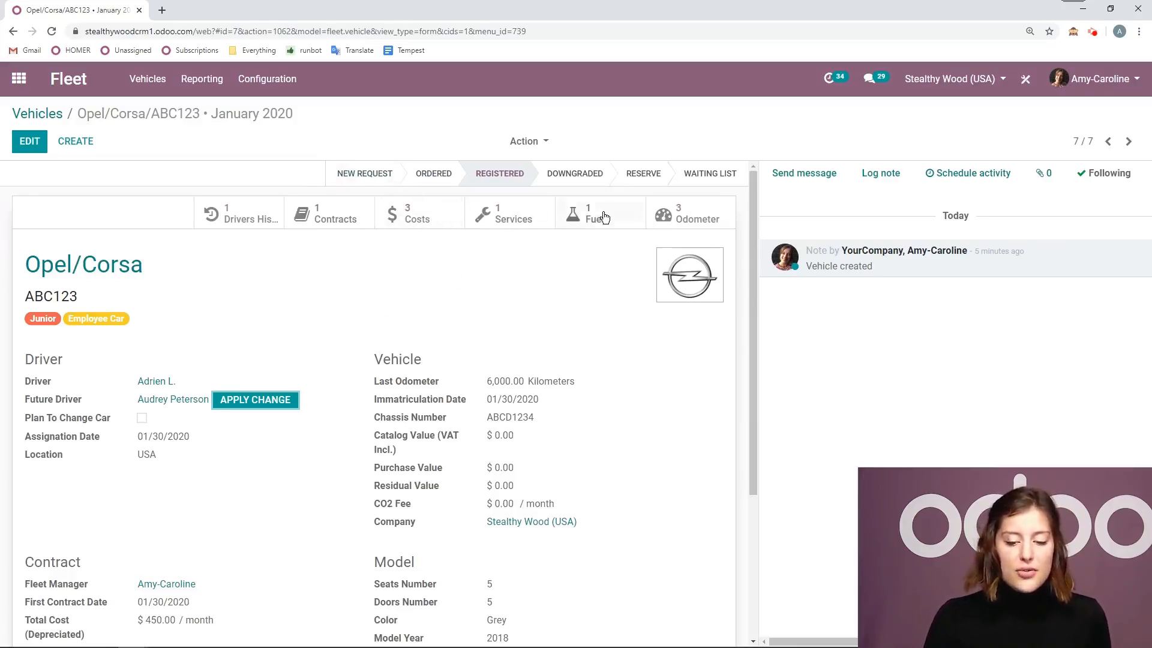
# Step: Review the Opel/Corsa's list of costs and its odometer log, returning to the vehicle record after each
pyautogui.click(427, 225)
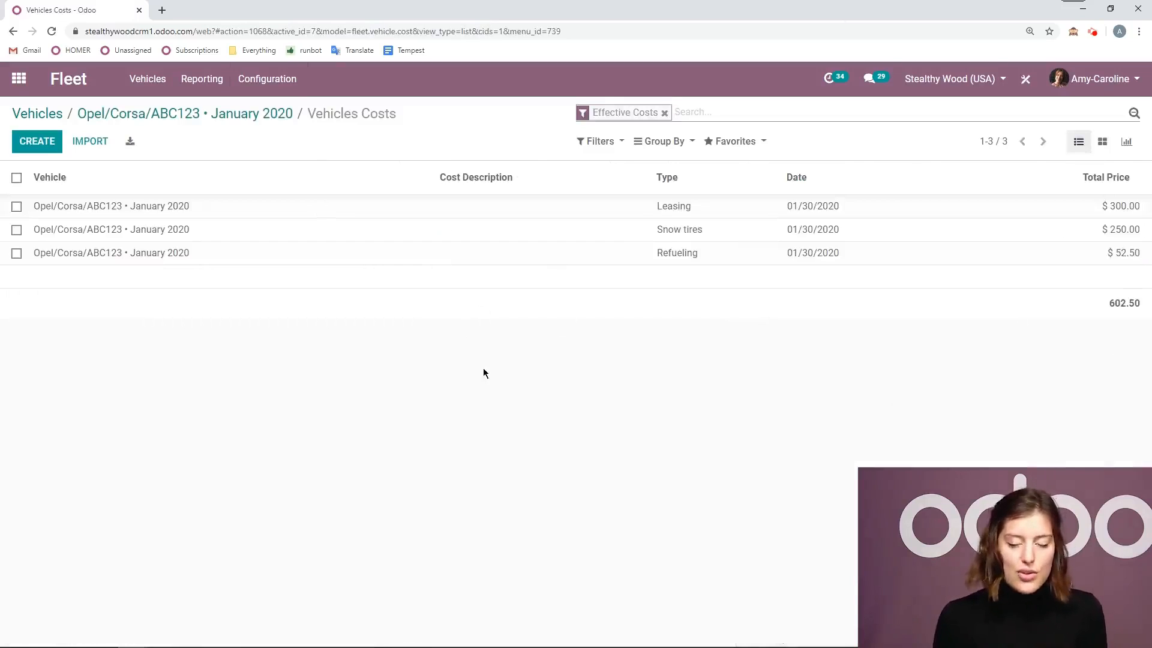
pyautogui.click(221, 123)
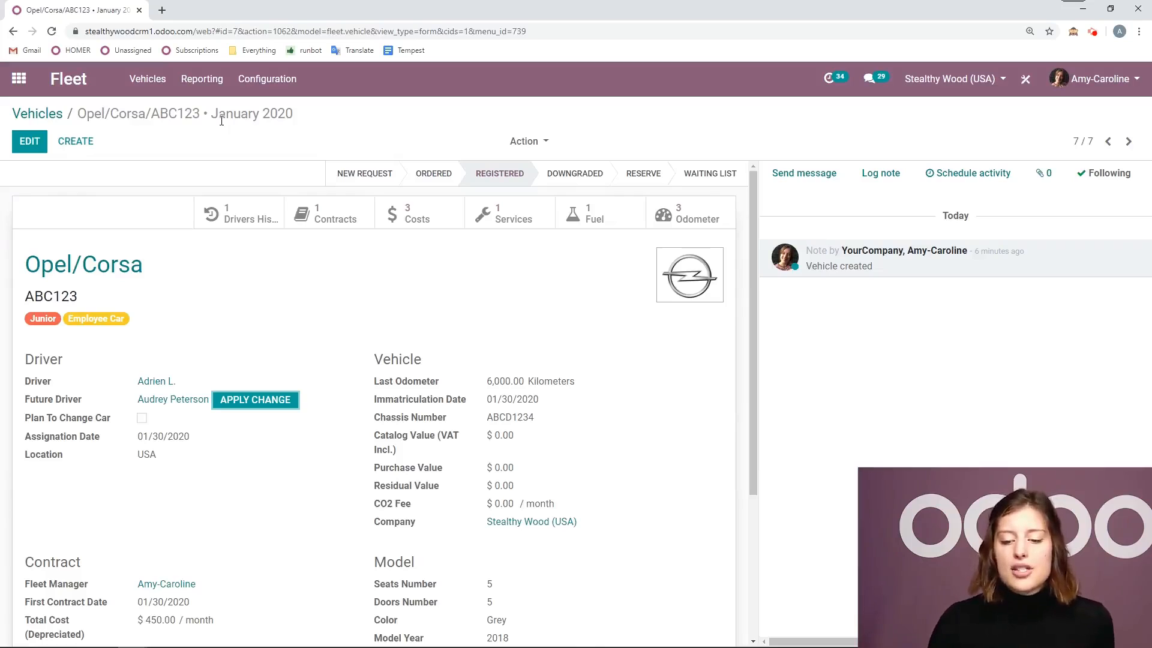
pyautogui.click(692, 217)
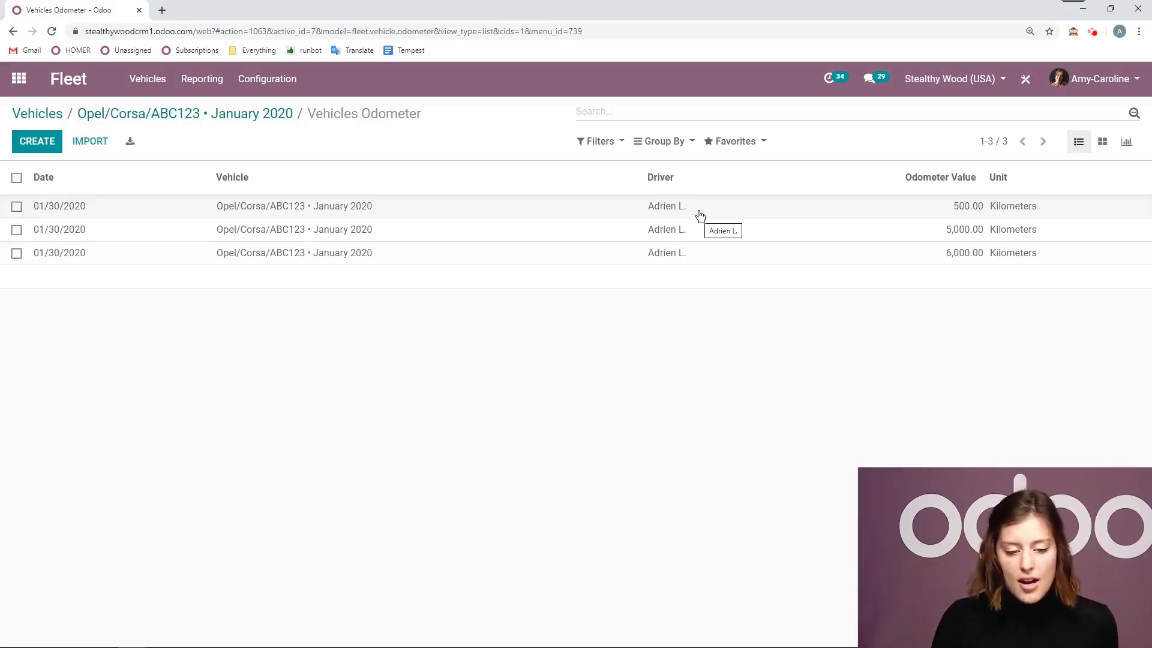
pyautogui.click(387, 260)
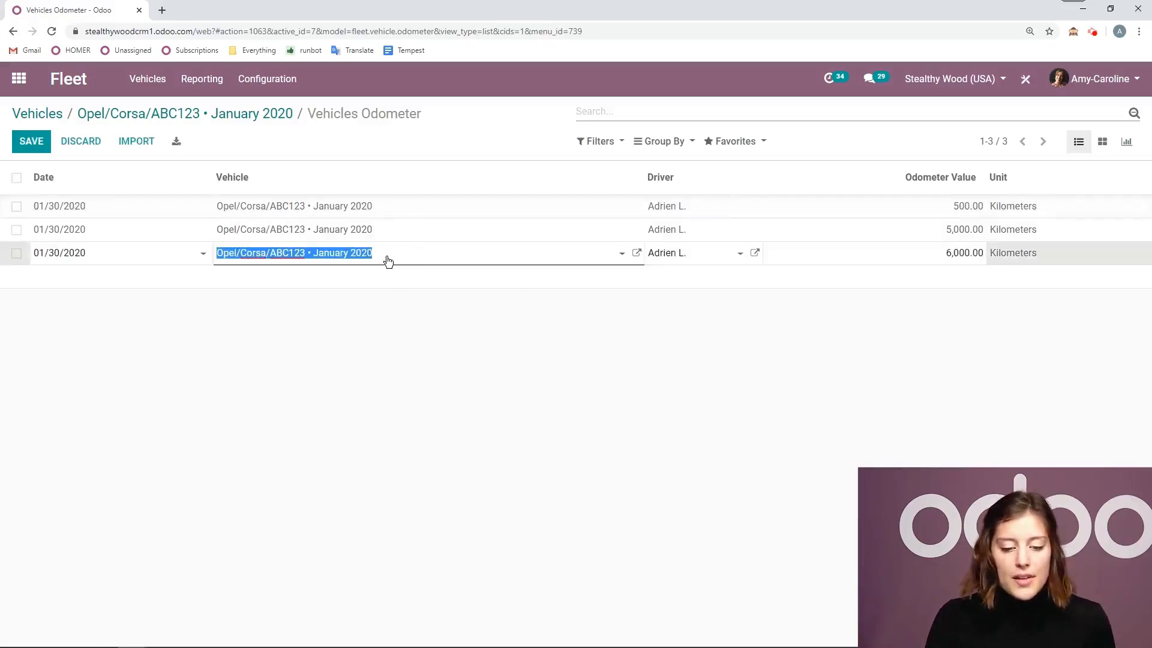
pyautogui.click(204, 115)
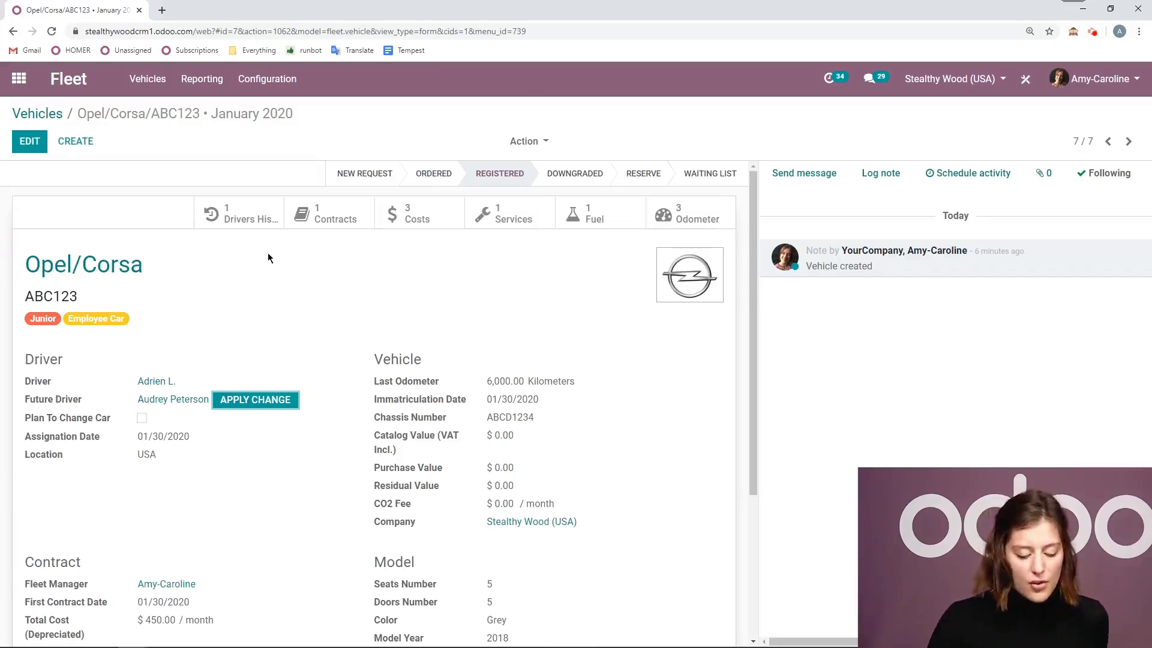
# Step: Open the fleet's Costs Analysis report and check which measures it offers, keeping Total Price
pyautogui.click(200, 79)
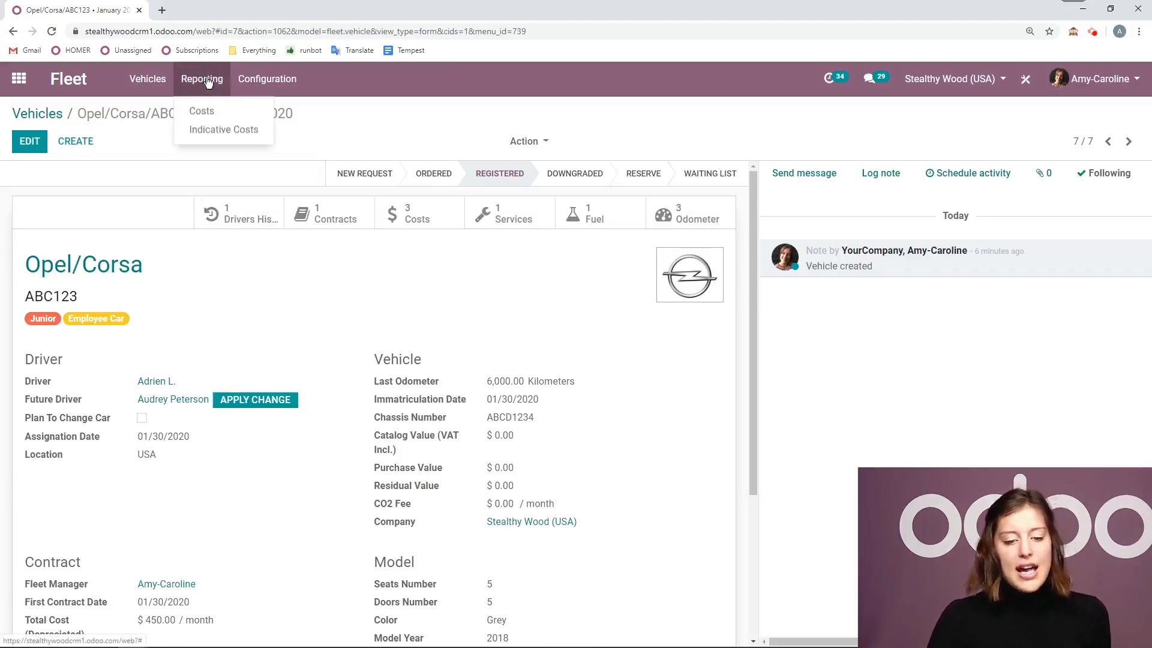
pyautogui.click(199, 111)
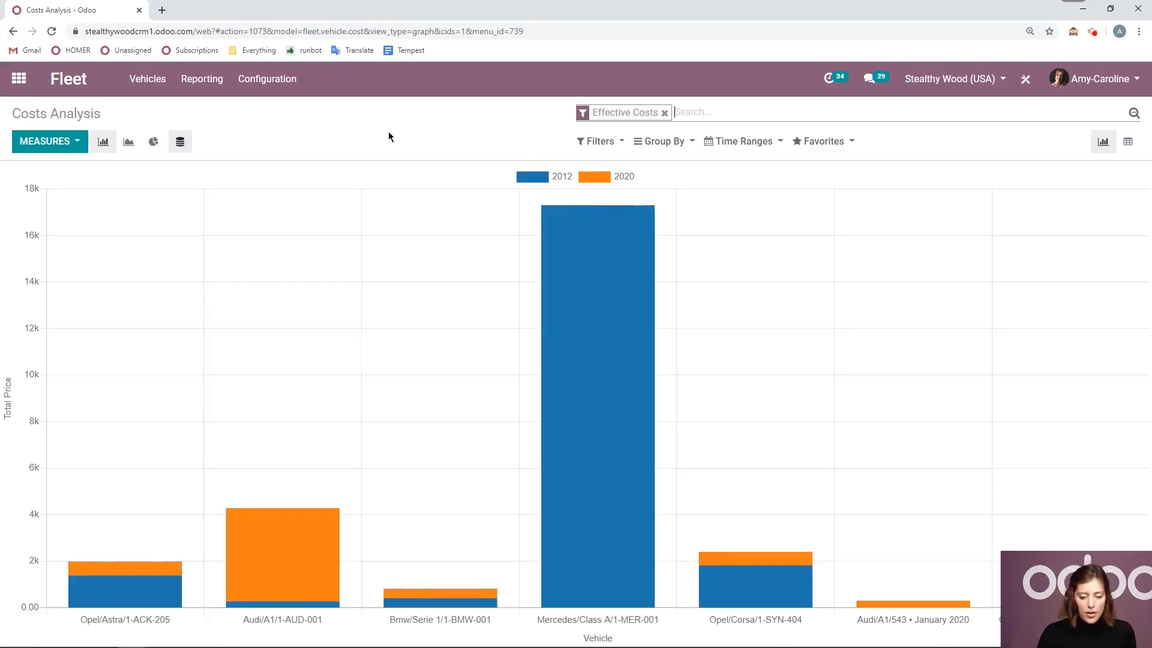
pyautogui.click(65, 141)
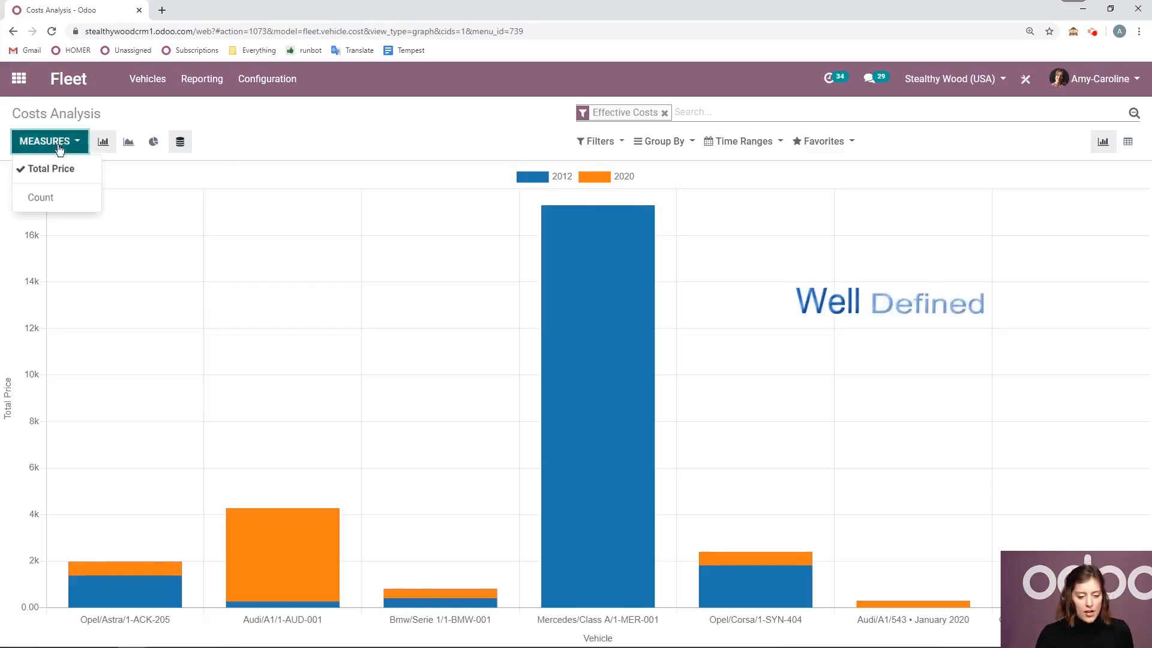
pyautogui.click(63, 143)
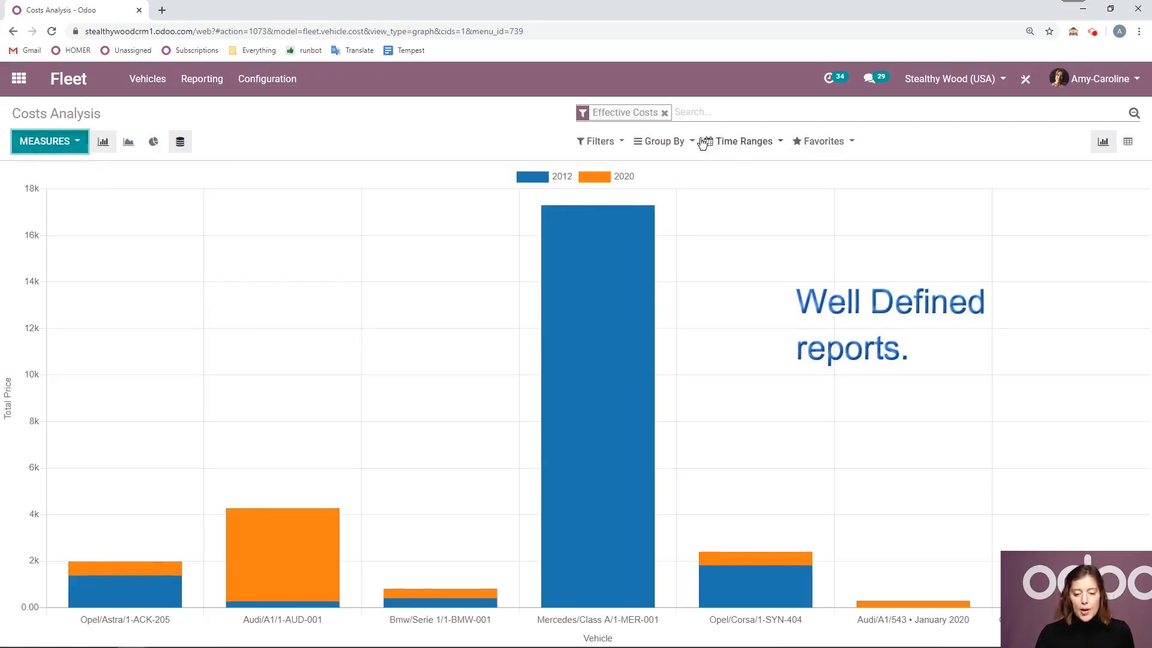
# Step: Group the costs chart by Cost Type and, within it, by Vehicle, and inspect the fuel and services bars
pyautogui.click(671, 142)
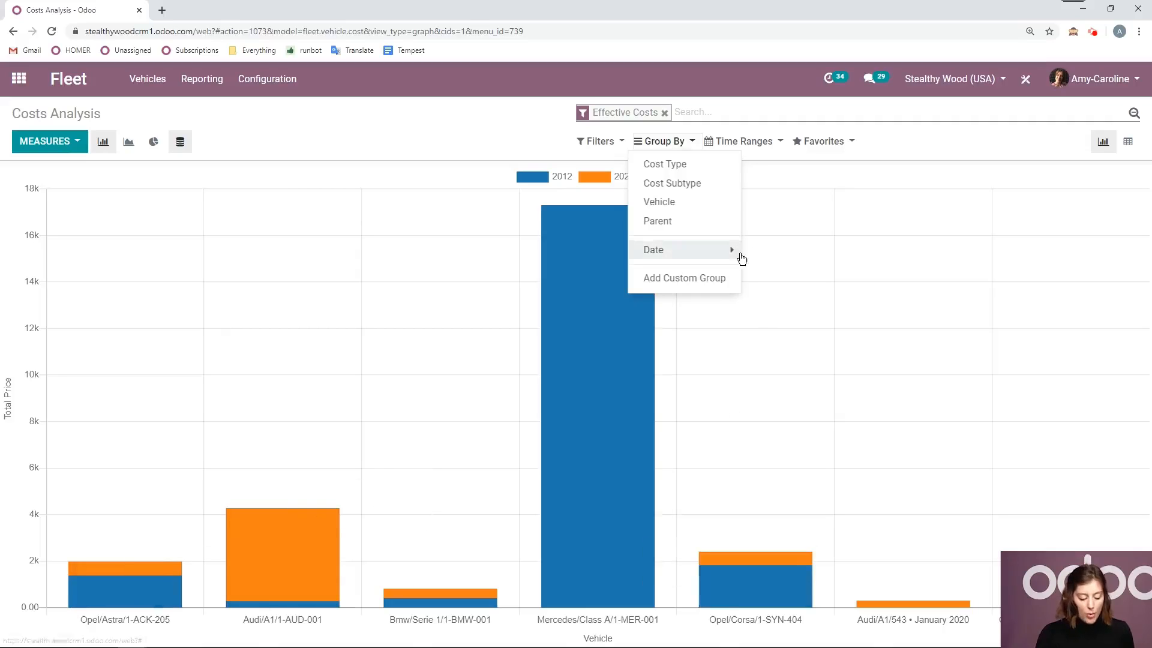
pyautogui.click(681, 164)
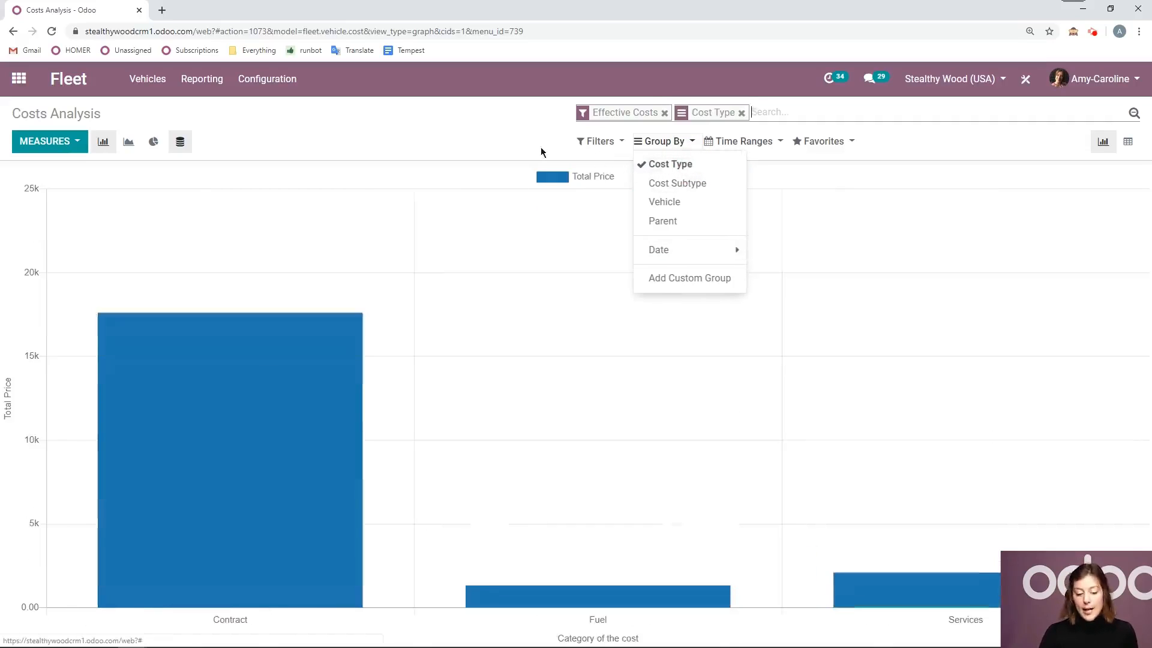
pyautogui.click(540, 139)
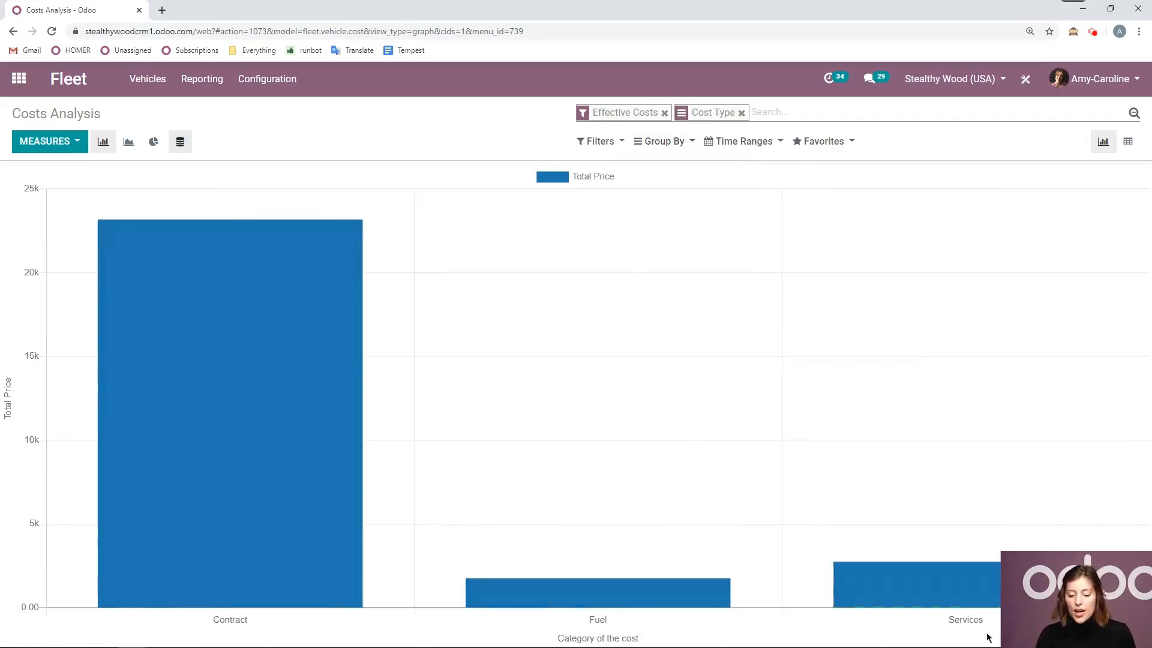
pyautogui.click(691, 142)
pyautogui.click(660, 202)
pyautogui.click(400, 111)
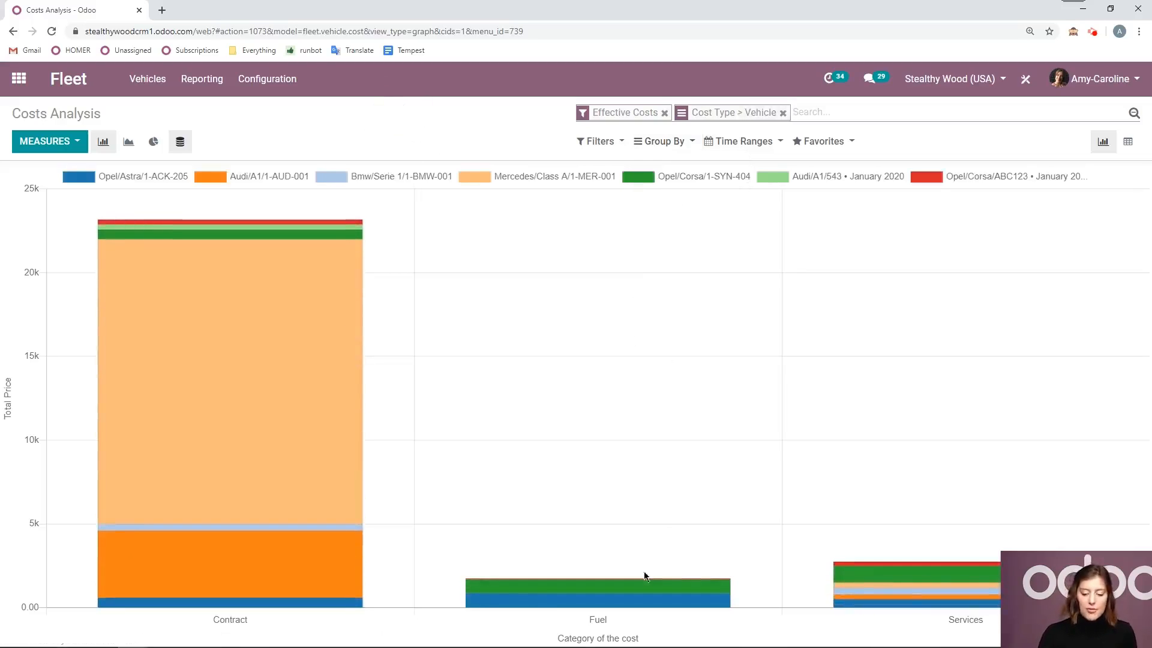
pyautogui.moveTo(613, 589)
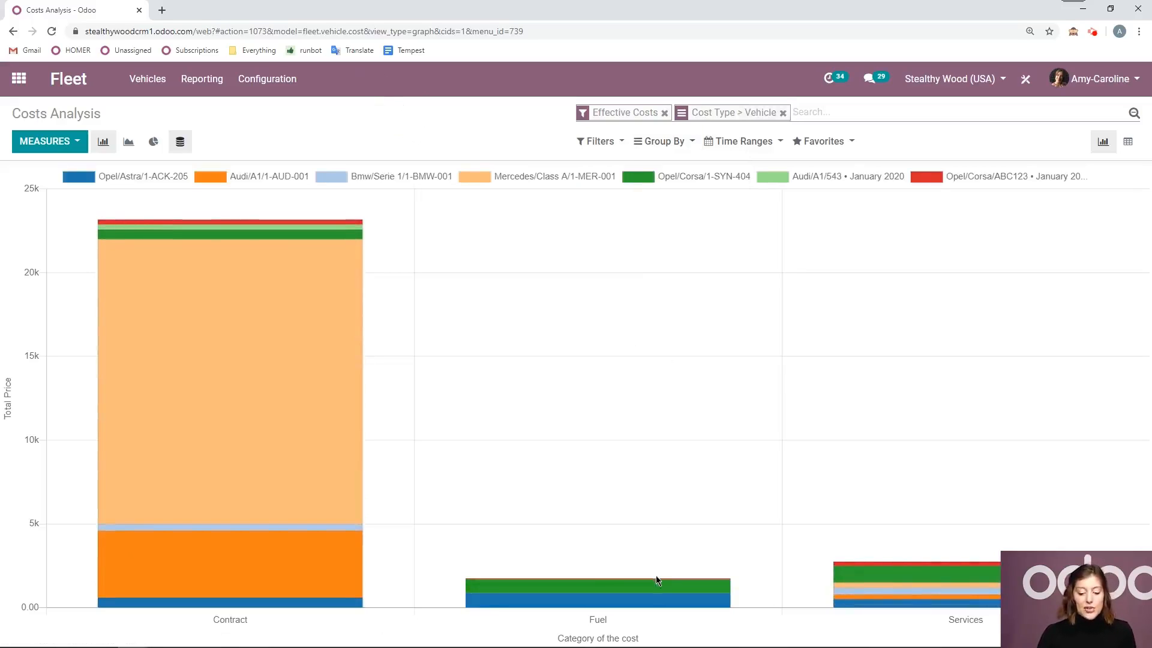
pyautogui.moveTo(924, 589)
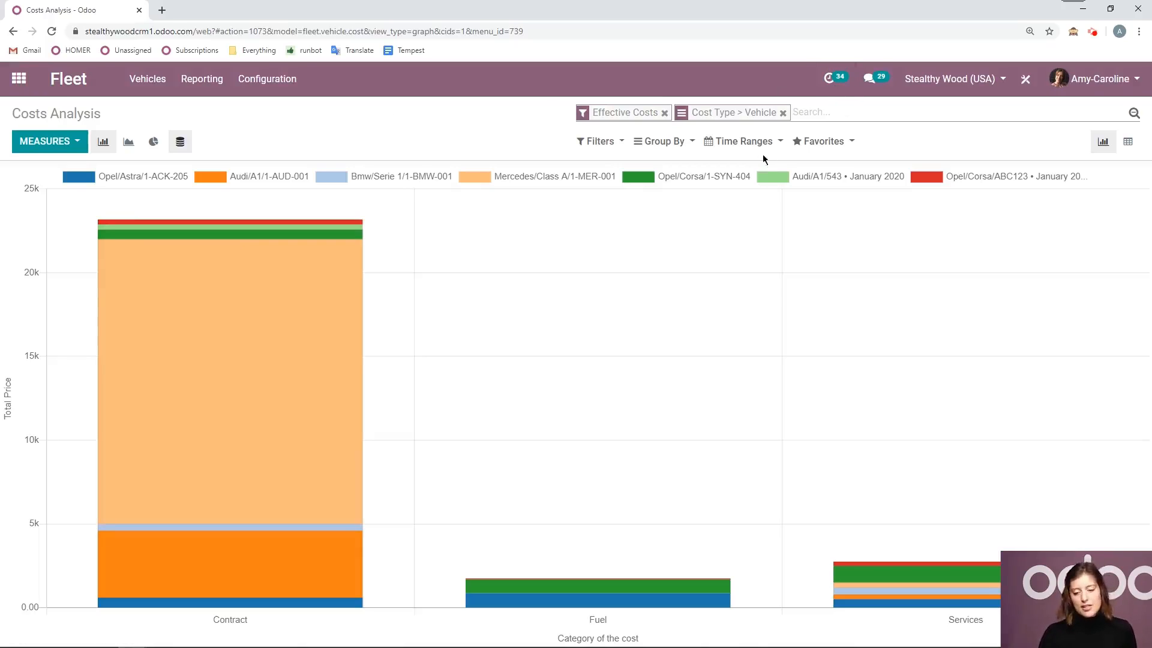
# Step: Review the report's time range choices and its Previous Period and Previous Year comparison options without applying any
pyautogui.click(744, 141)
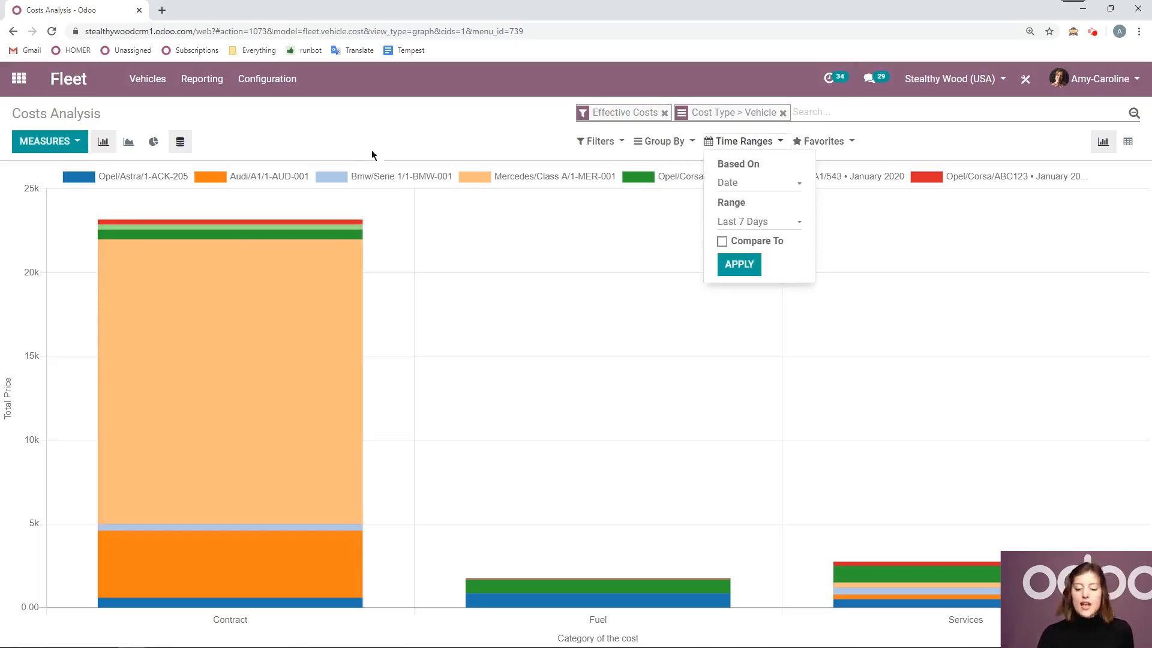
pyautogui.click(800, 223)
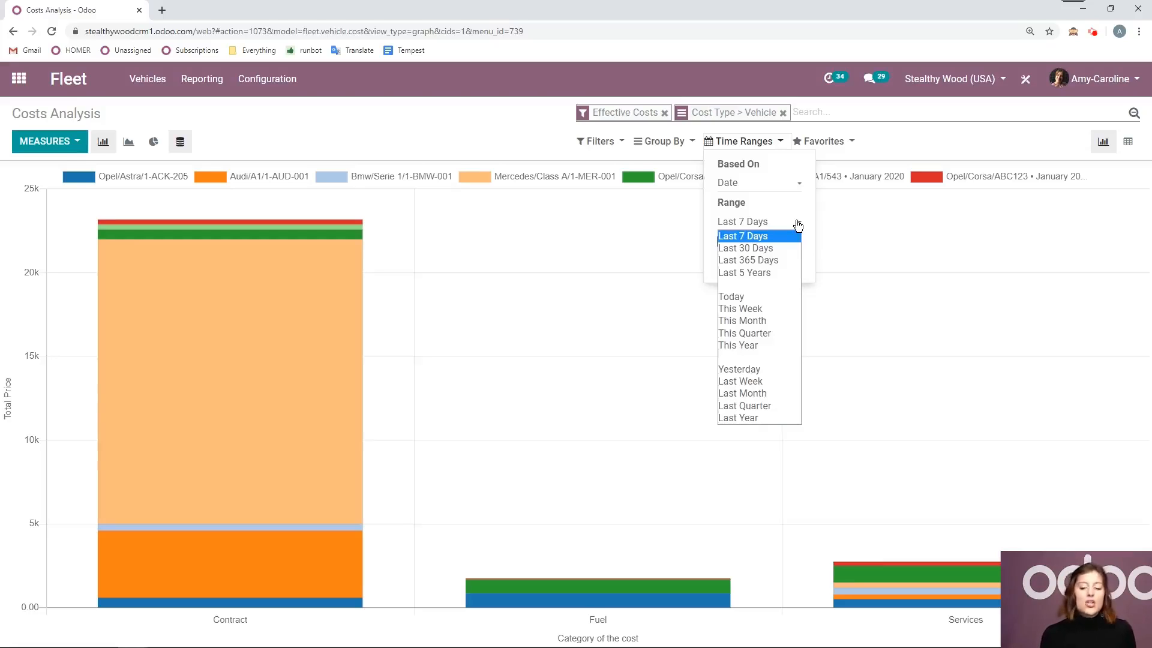
pyautogui.click(531, 142)
pyautogui.click(744, 141)
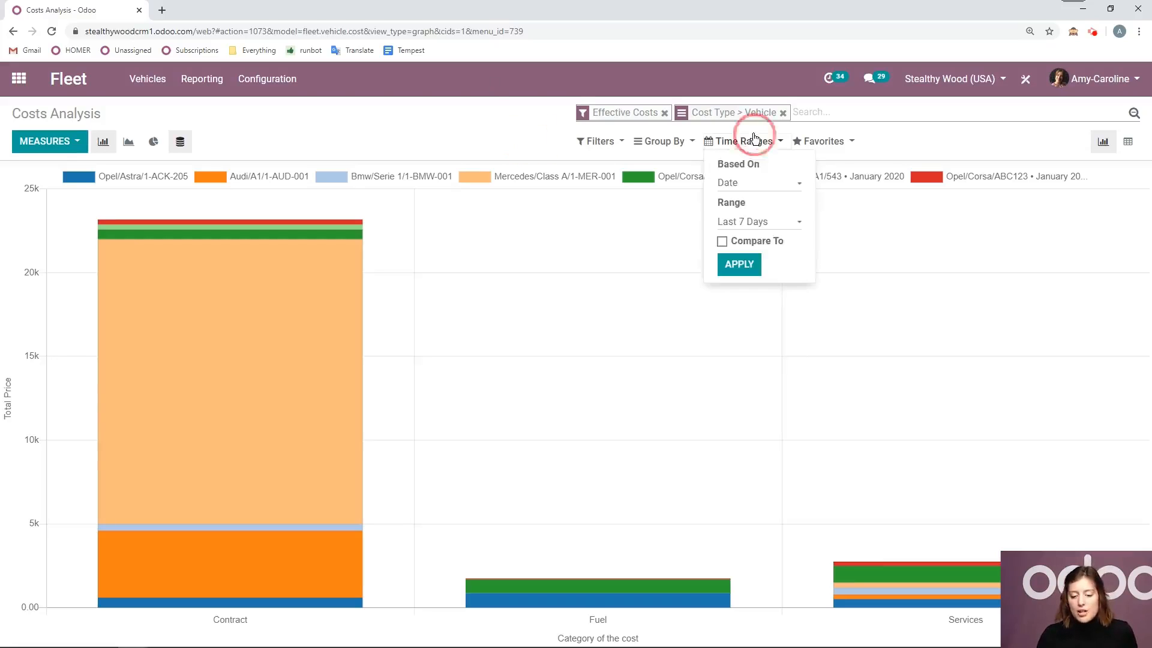
pyautogui.click(726, 242)
pyautogui.click(778, 258)
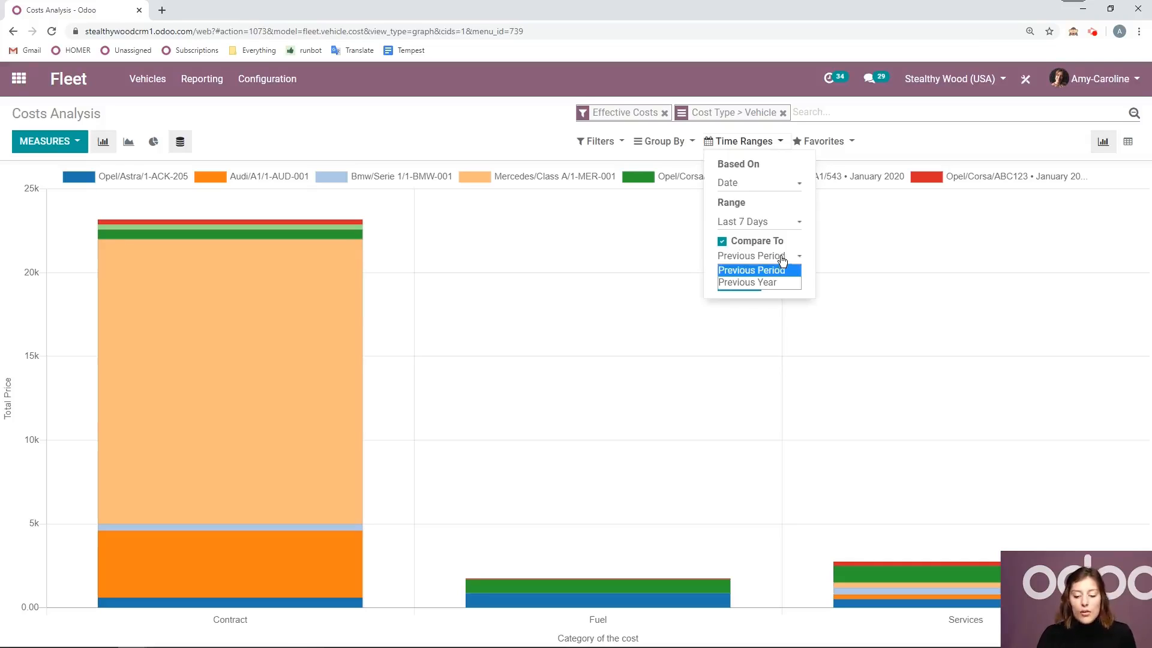
pyautogui.press('Down')
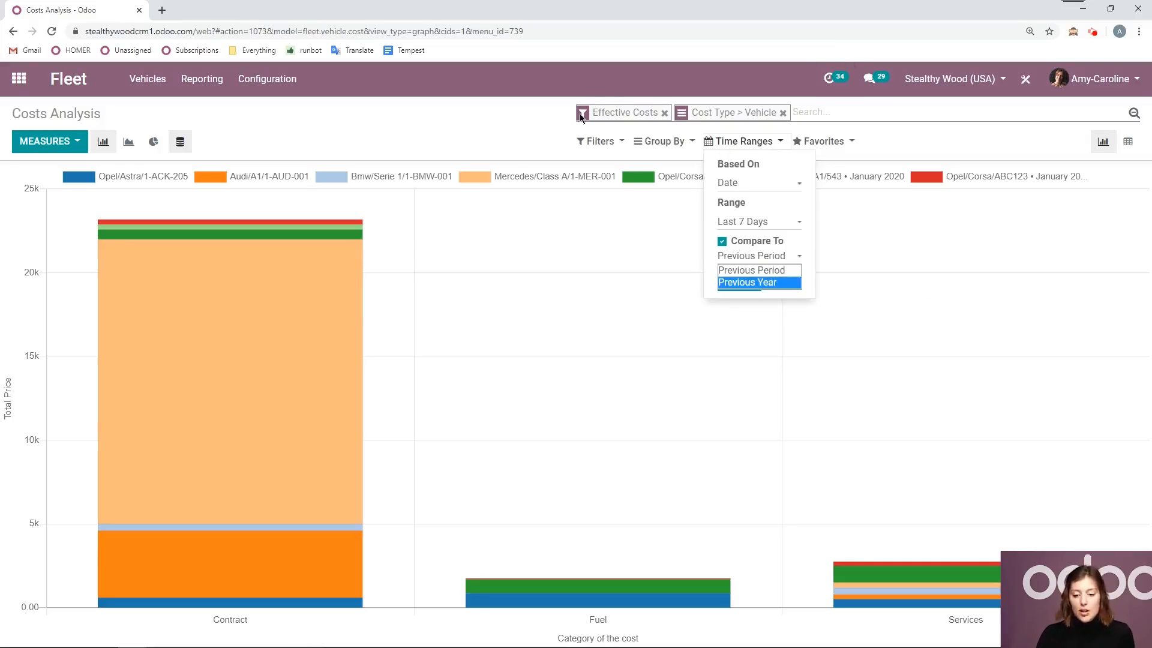
pyautogui.click(431, 132)
# Step: View the costs as a line chart, then as a pie chart with the Opel/Corsa/1-SYN-404, Mercedes/Class A and Bmw/Serie 1 contract slices hidden
pyautogui.click(129, 141)
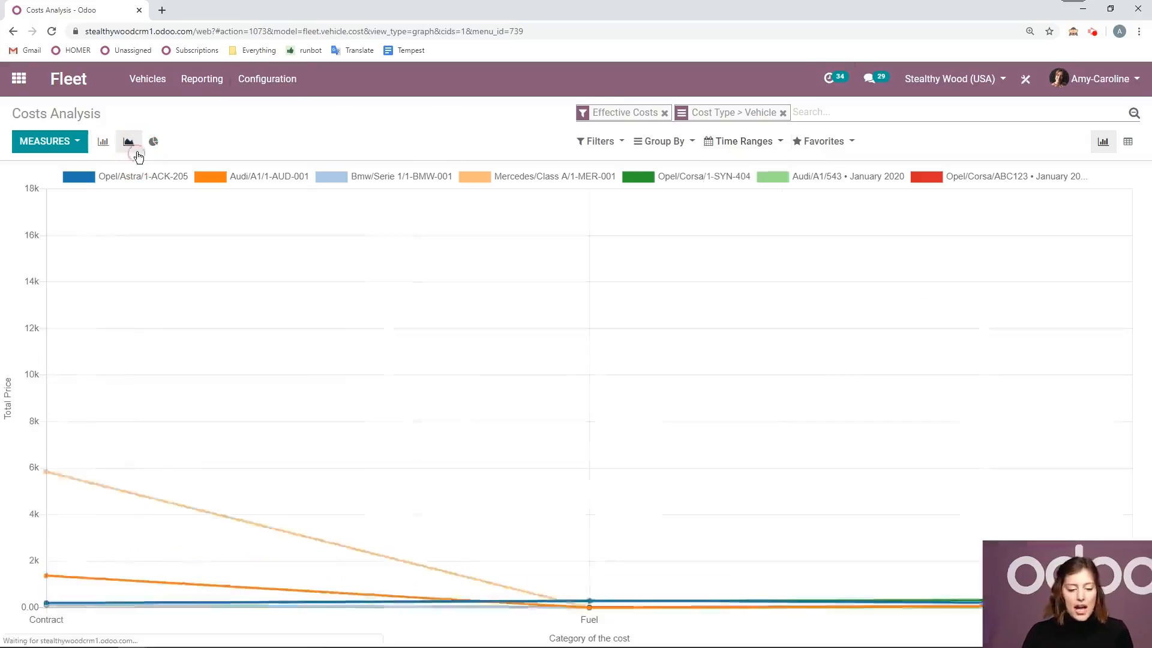
pyautogui.click(153, 144)
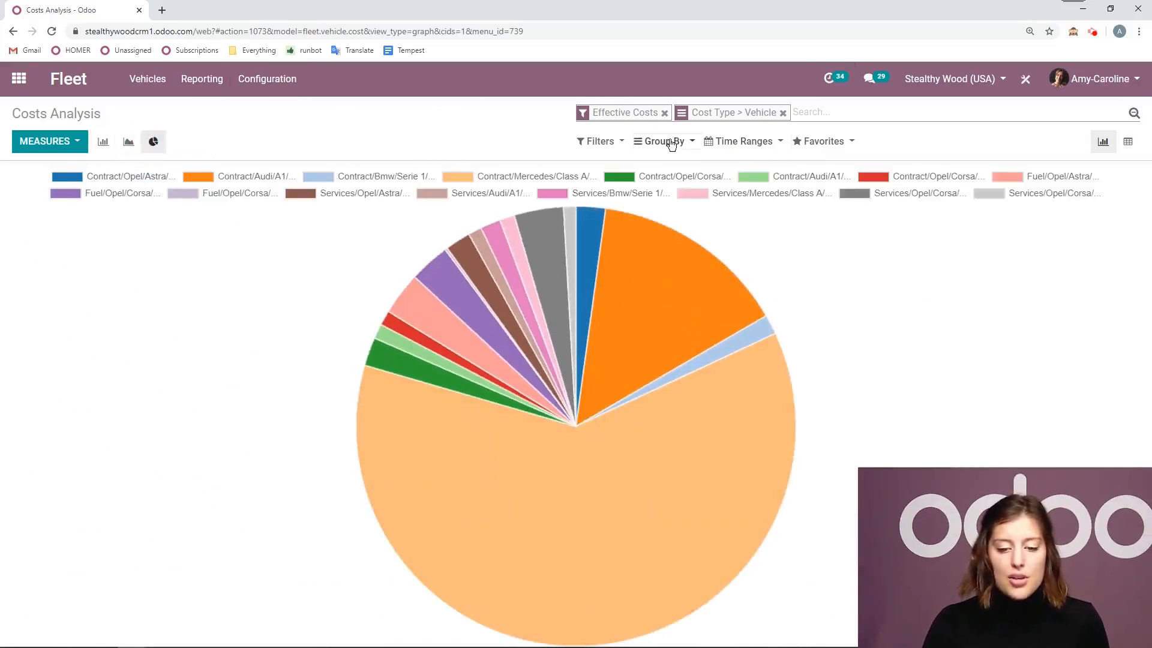
pyautogui.click(670, 177)
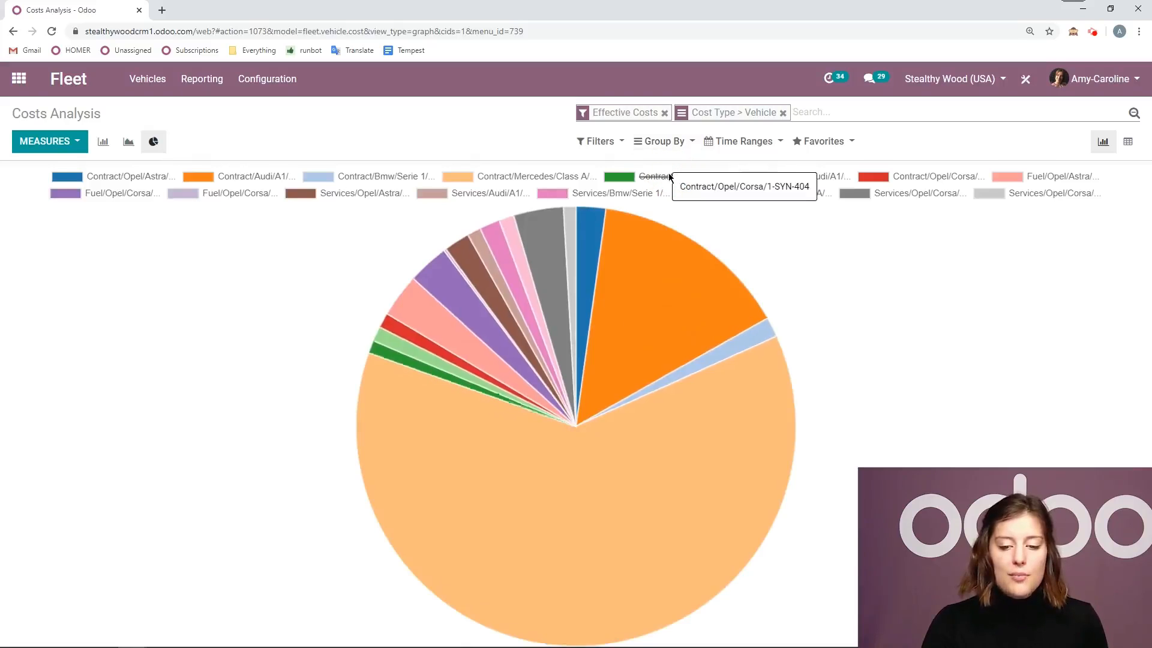
pyautogui.click(561, 182)
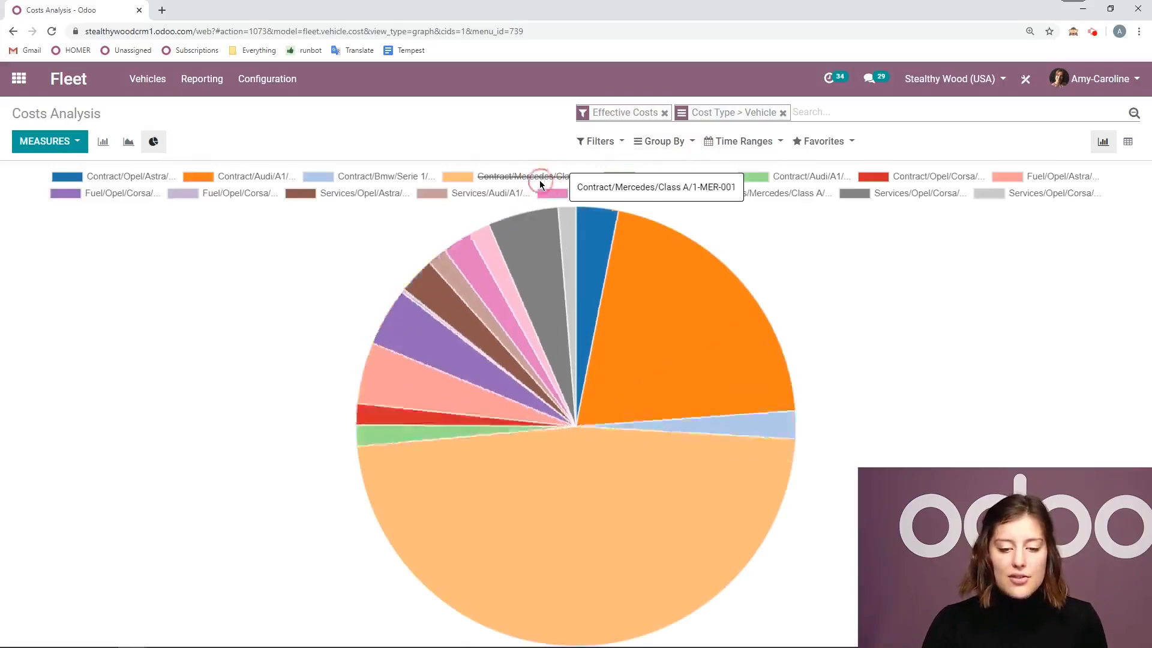
pyautogui.click(384, 177)
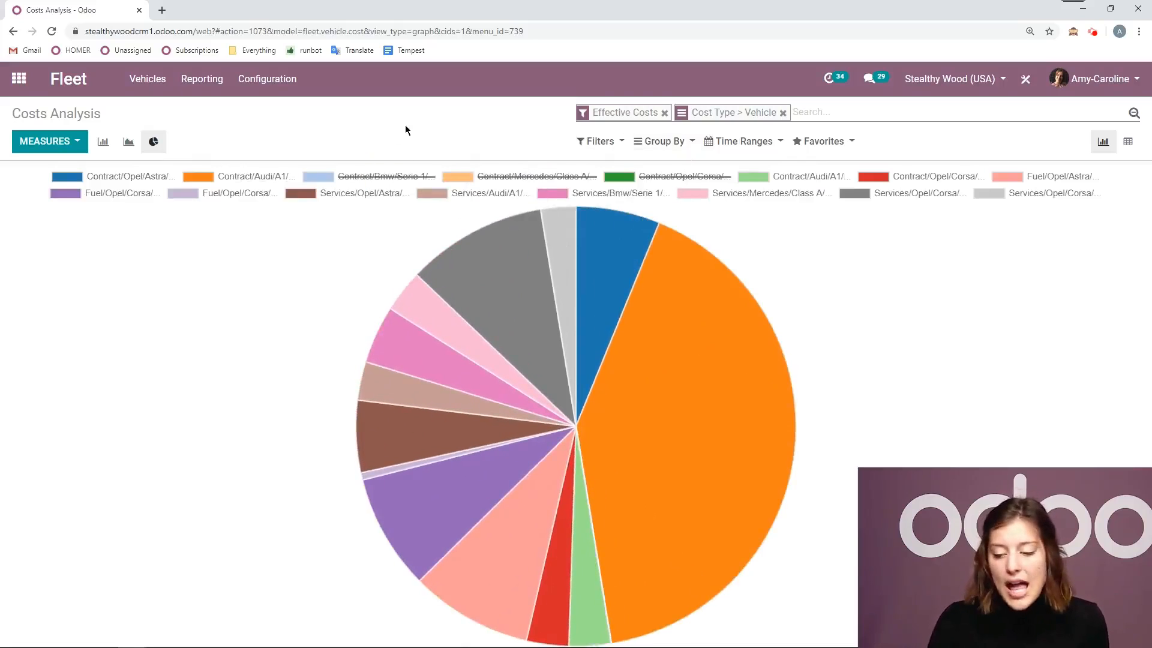
# Step: Display the costs report as a pivot table and collapse its Contract and Fuel groups, leaving Services expanded
pyautogui.click(1128, 143)
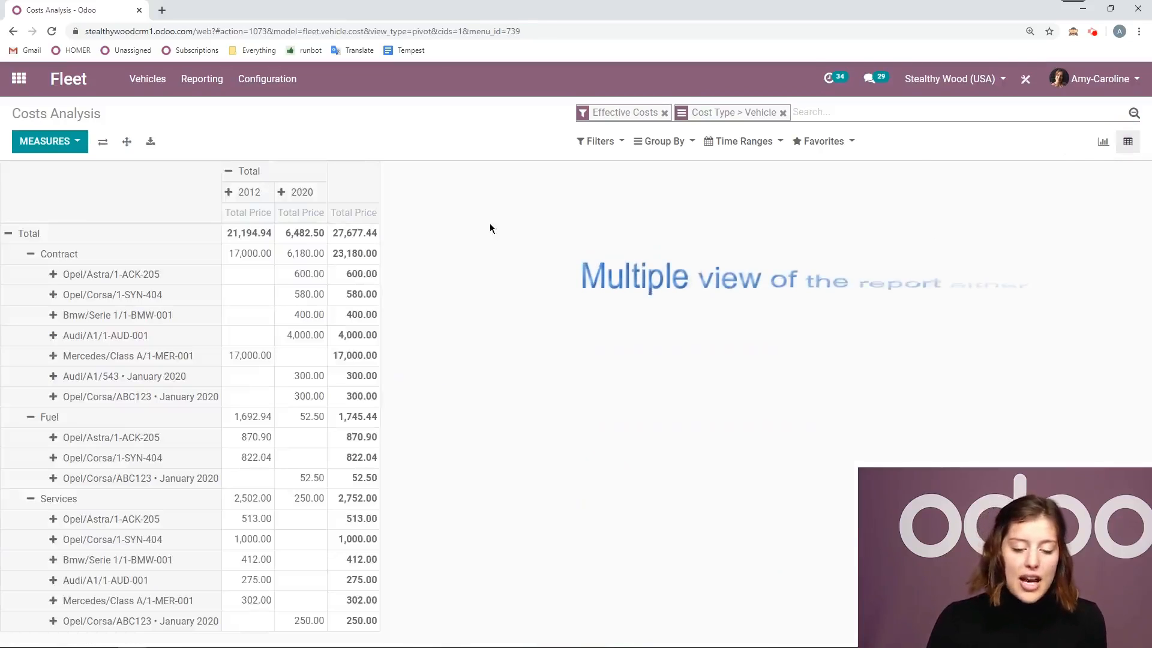
pyautogui.click(30, 254)
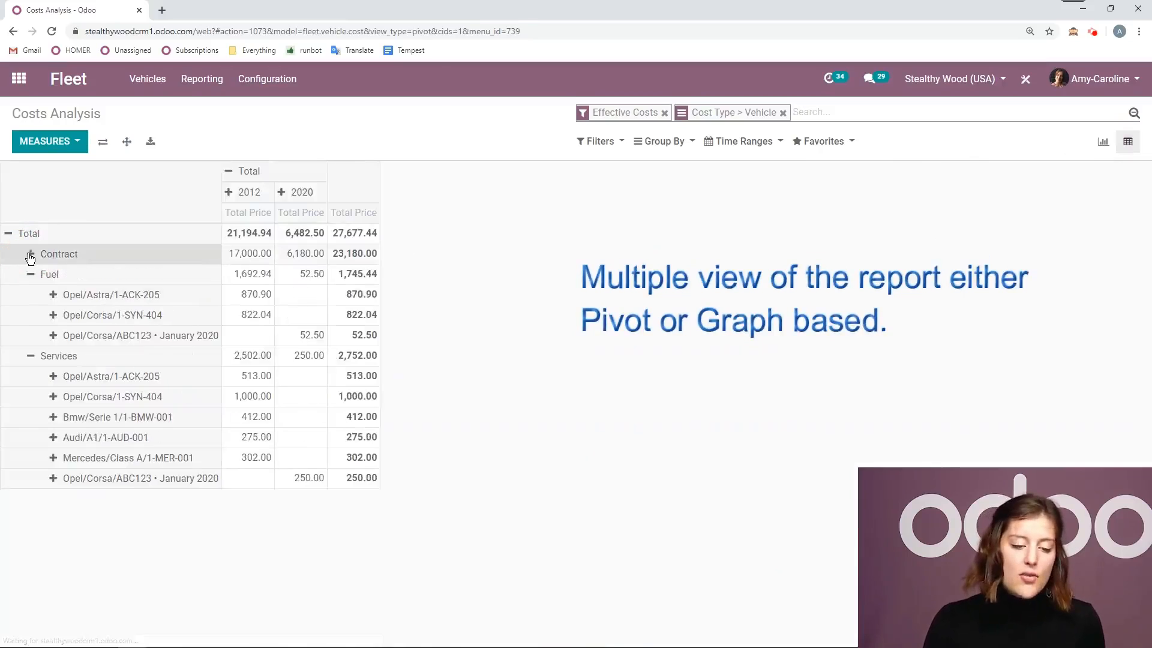
pyautogui.click(33, 357)
pyautogui.click(31, 356)
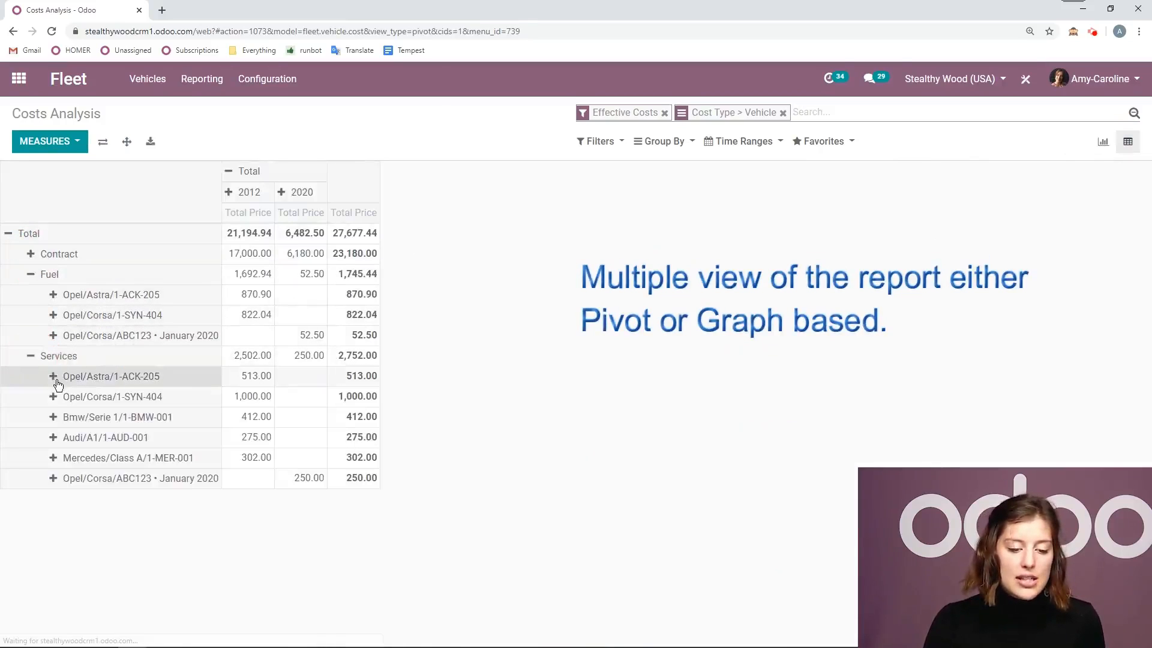
pyautogui.click(54, 377)
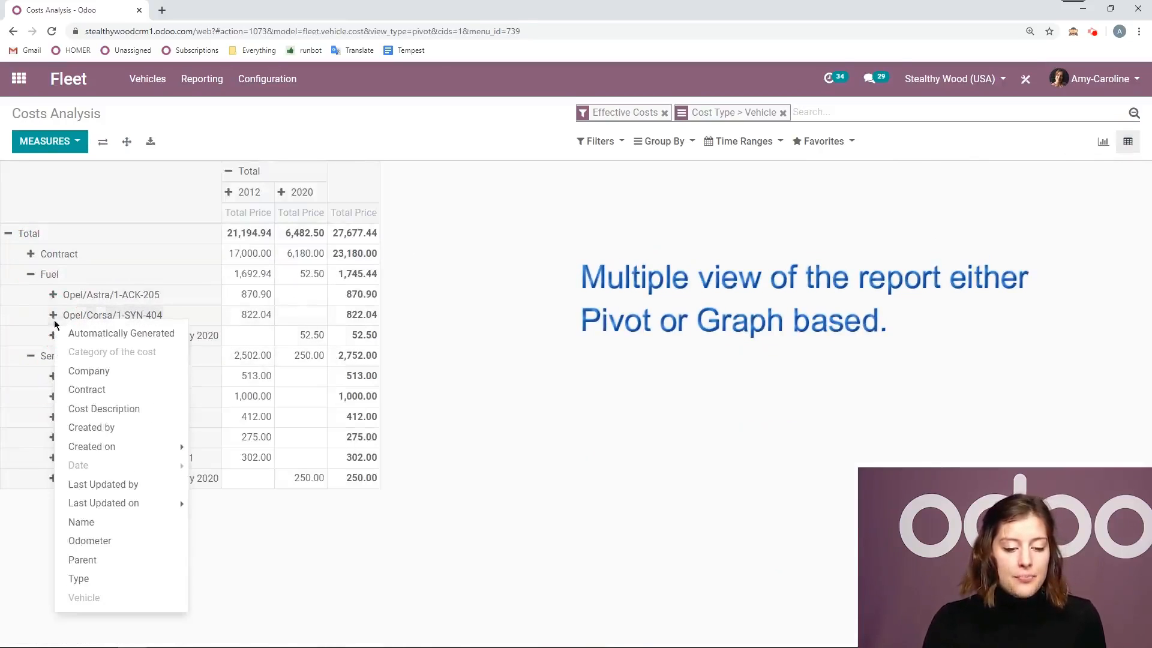
pyautogui.click(35, 274)
pyautogui.click(229, 141)
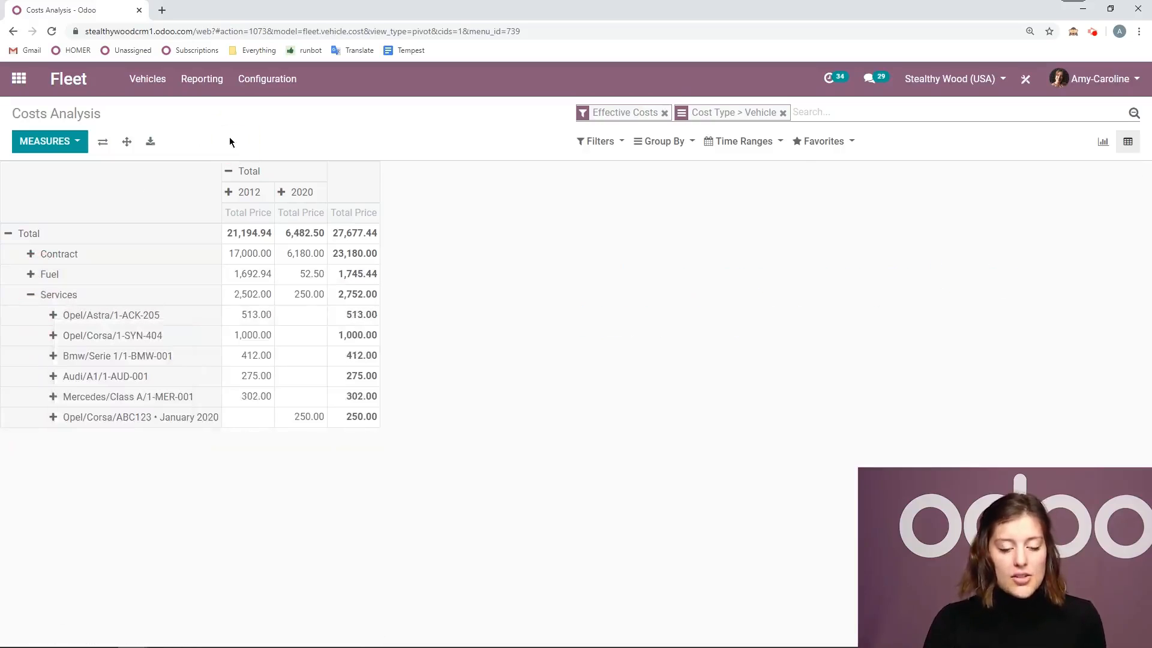
# Step: Export the costs pivot table to an Excel file, open the exported file to check it and close it
pyautogui.click(151, 143)
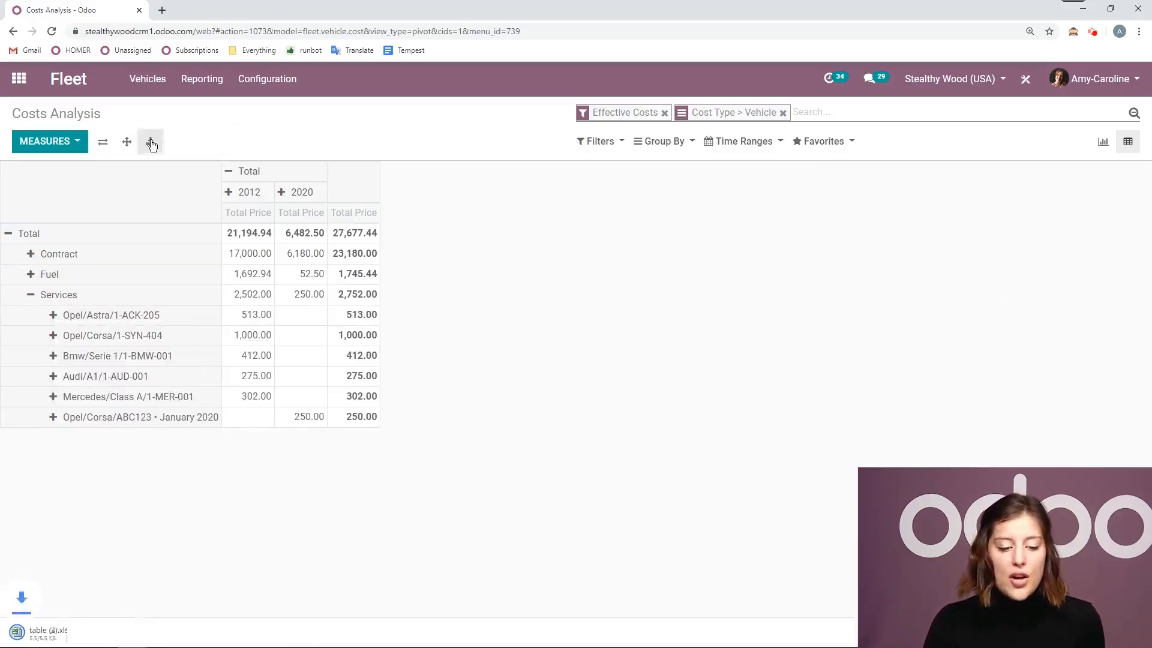
pyautogui.click(66, 633)
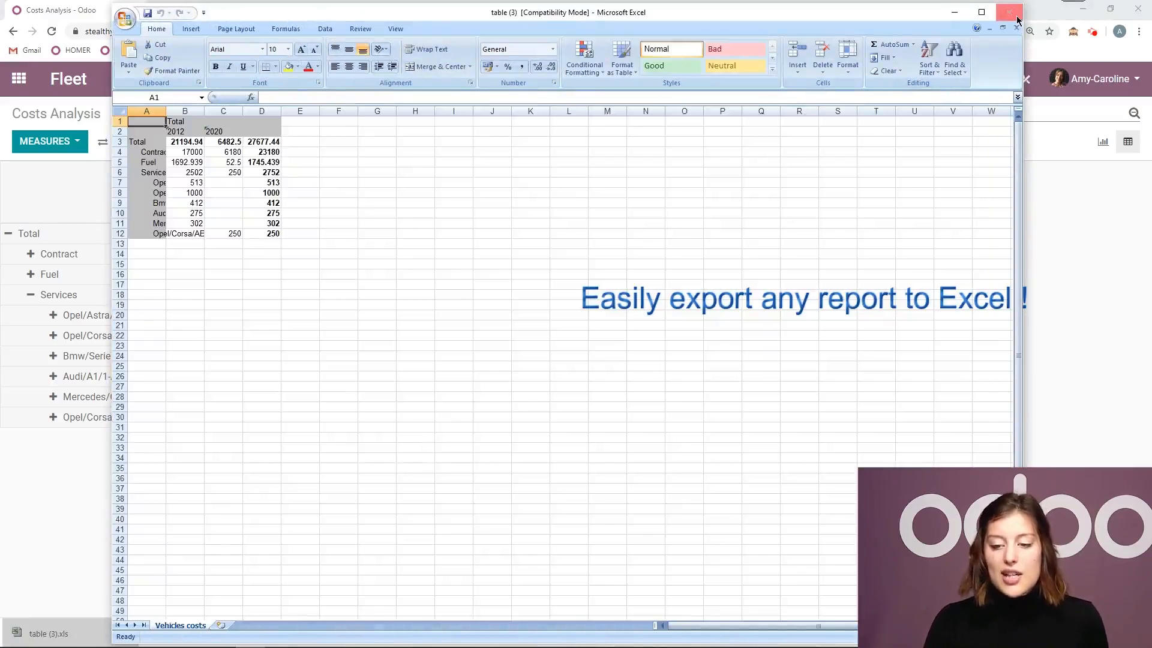
pyautogui.click(1017, 19)
# Step: Reopen the Costs Analysis report in its default bar chart with only the Effective Costs filter
pyautogui.click(239, 79)
pyautogui.moveTo(201, 79)
pyautogui.click(205, 107)
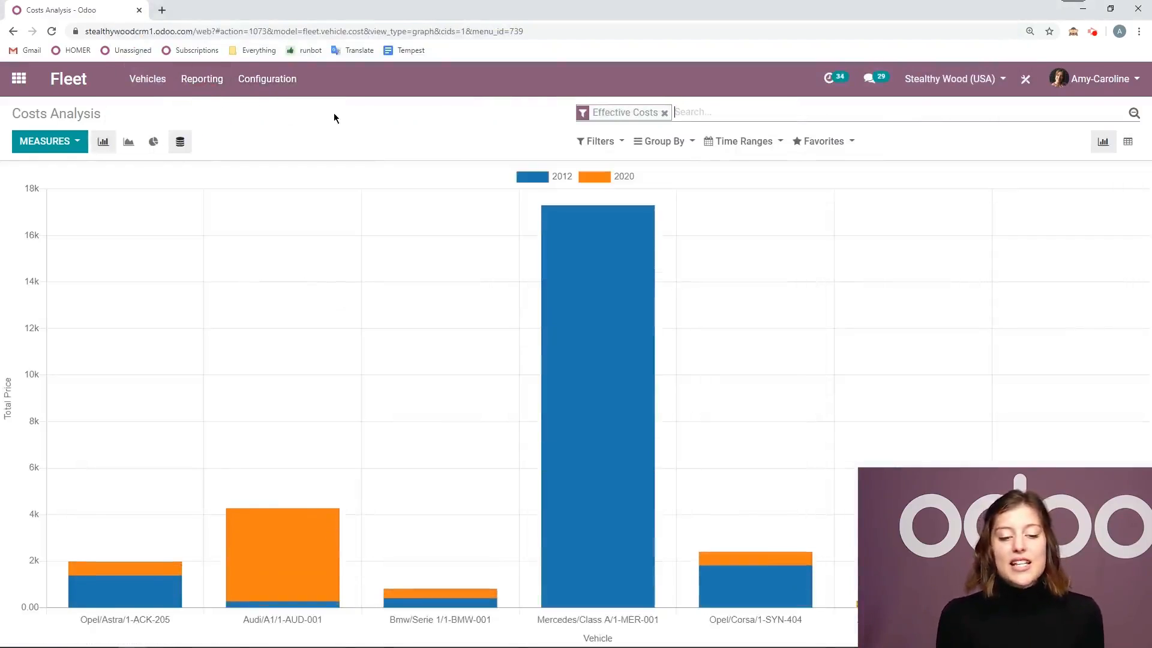